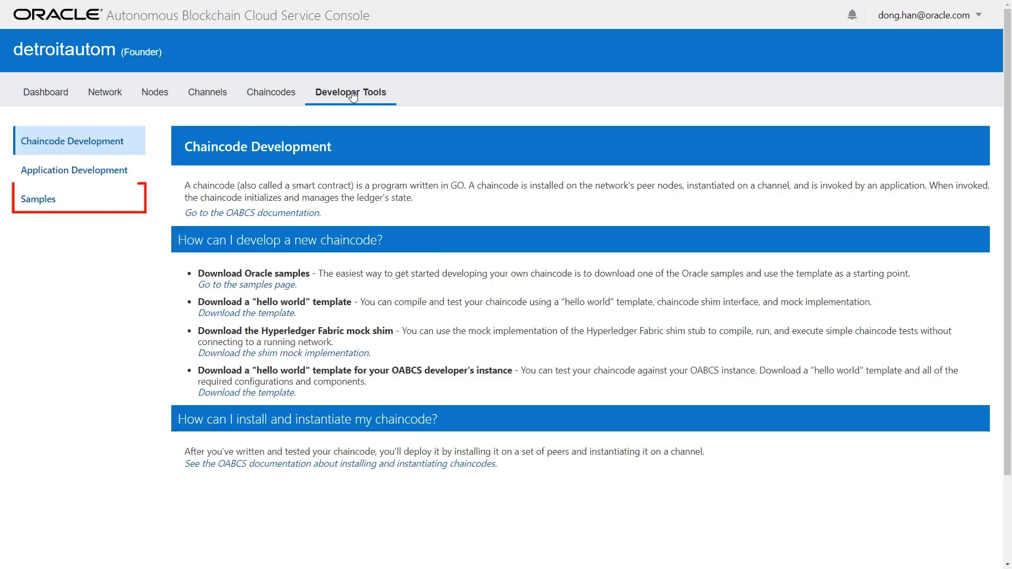
# - From the chaincode samples, install the Car Dealer sample chaincode on peers peer1-1 and peer0-2
pyautogui.click(44, 204)
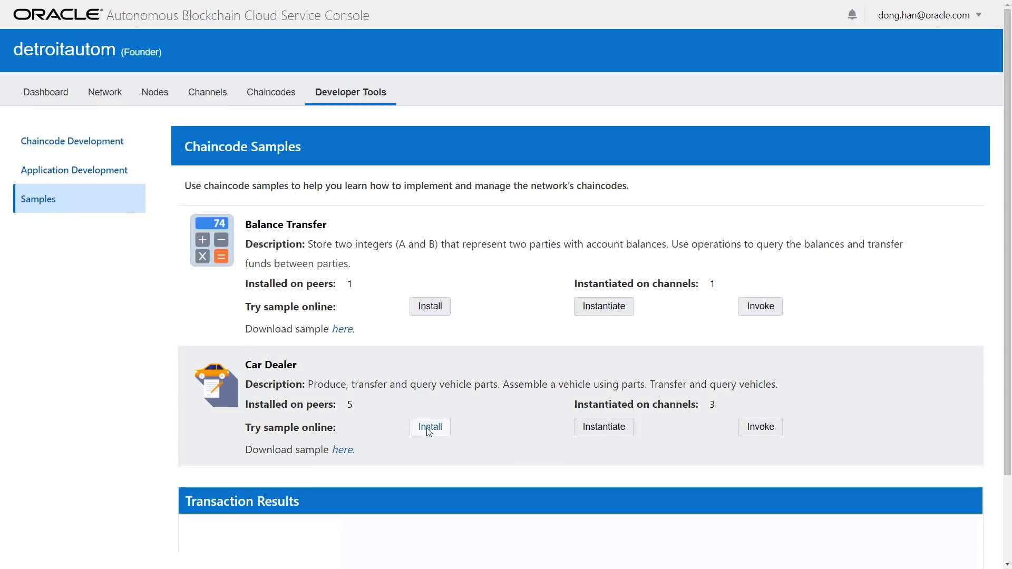
pyautogui.click(428, 429)
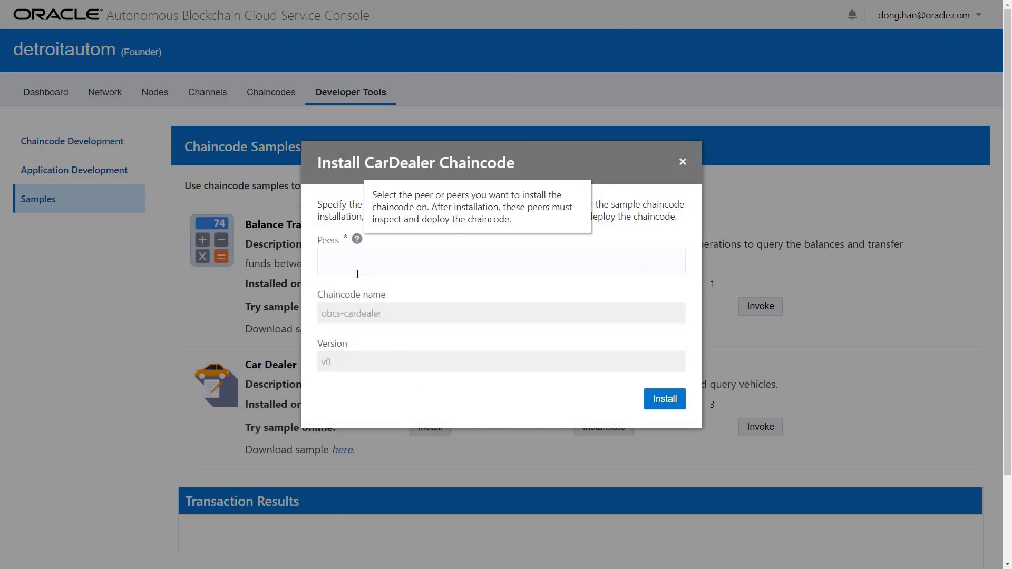
pyautogui.click(353, 262)
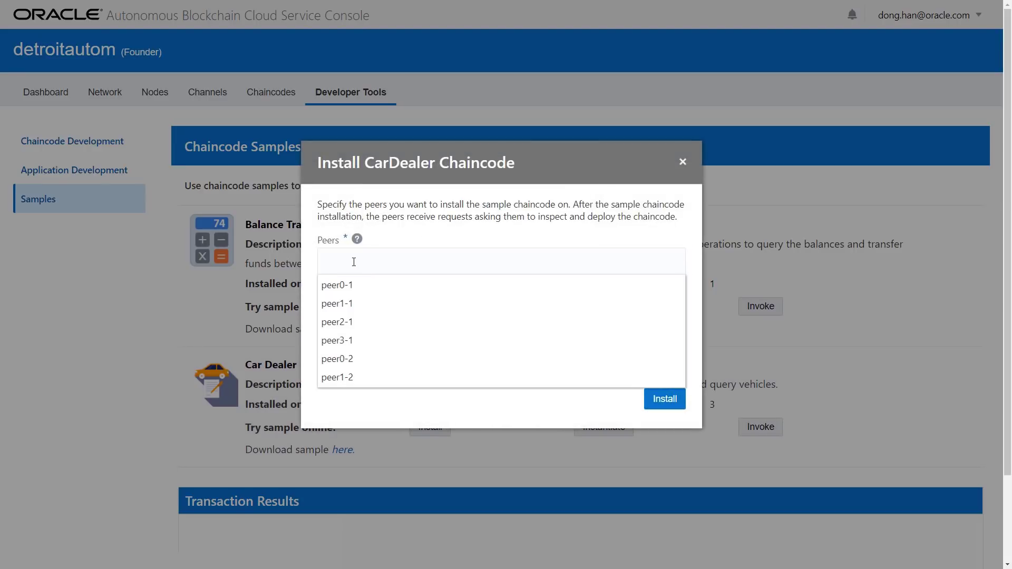
pyautogui.click(337, 304)
pyautogui.click(391, 263)
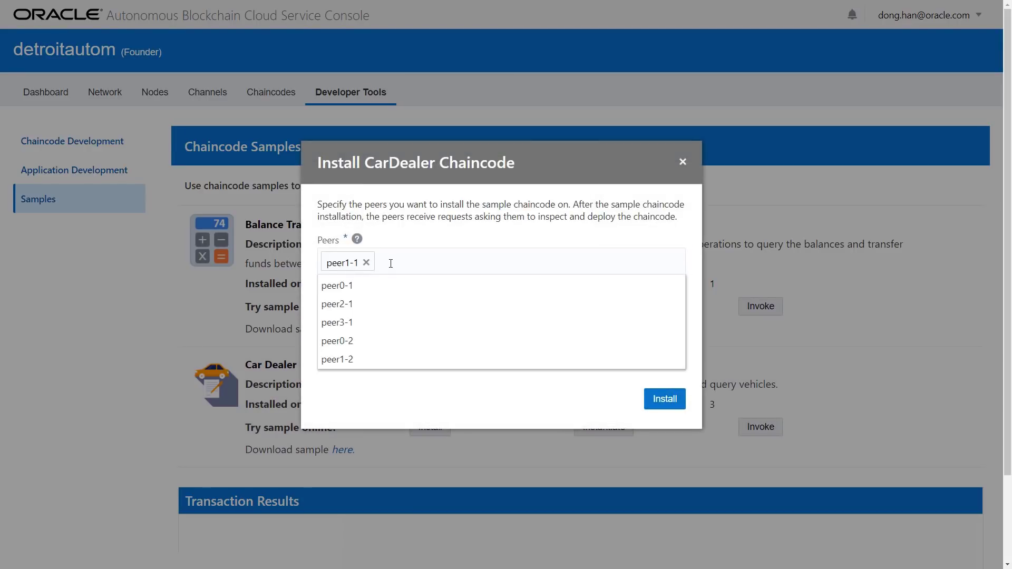
pyautogui.click(358, 340)
pyautogui.click(647, 398)
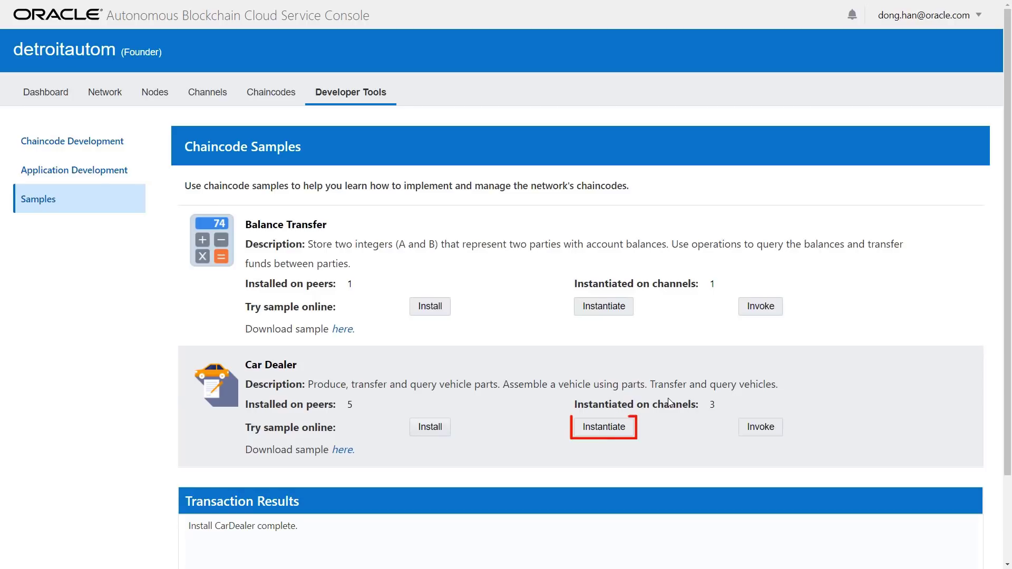
# - Instantiate the Car Dealer sample on the dealertrade channel and enable it in restproxy2
pyautogui.click(611, 426)
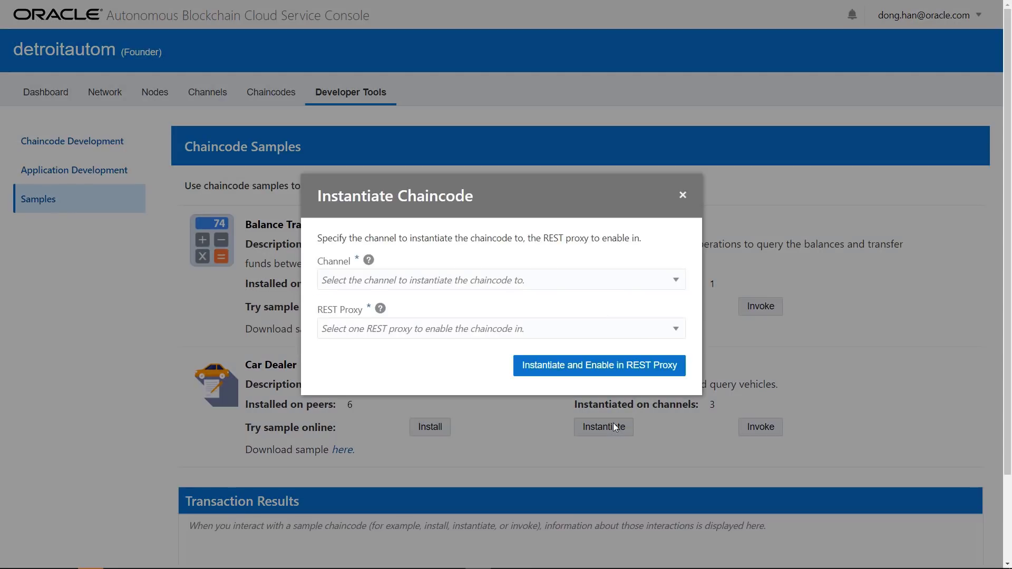
pyautogui.click(676, 282)
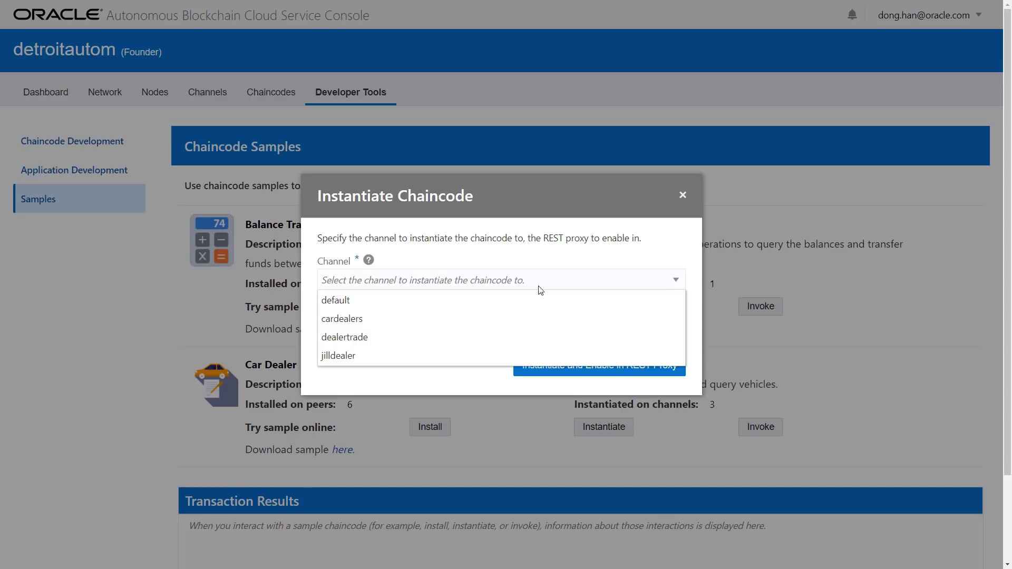
pyautogui.click(362, 340)
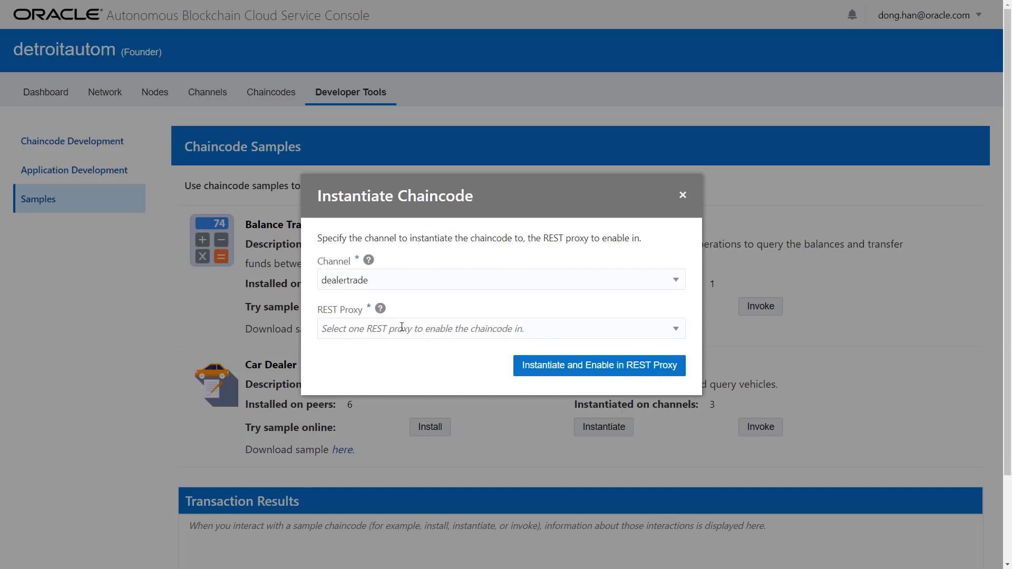
pyautogui.click(676, 330)
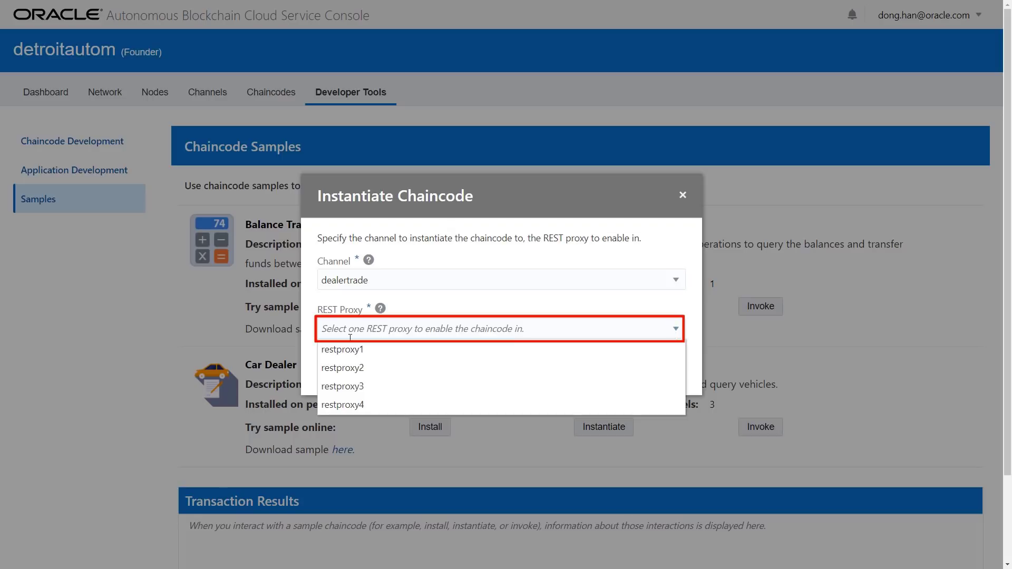
pyautogui.click(344, 367)
pyautogui.click(599, 369)
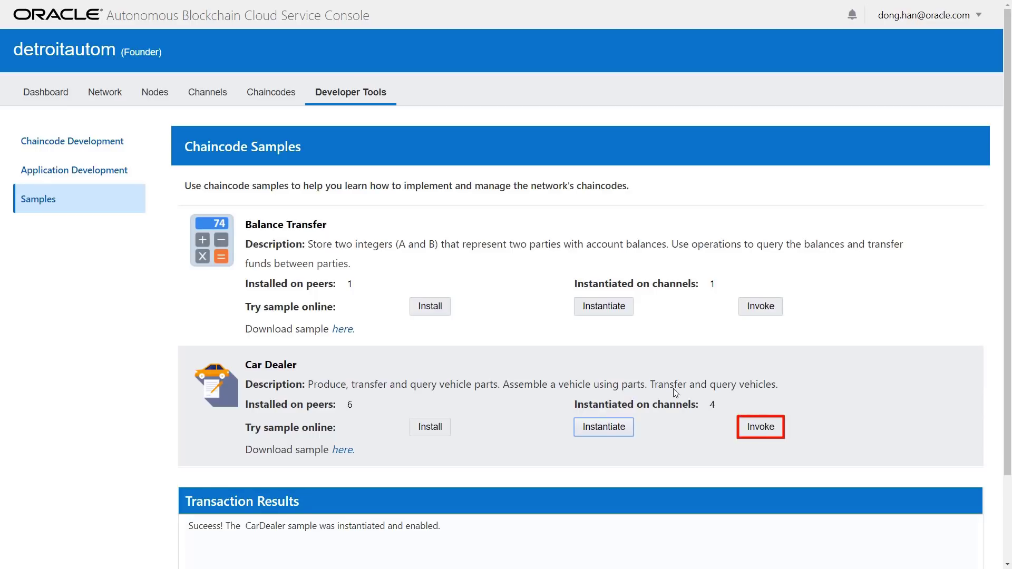
# - Set up a Car Dealer invocation on the dealertrade channel with the Assemble vehicle action and chassis number ax13580
pyautogui.click(759, 425)
pyautogui.click(759, 424)
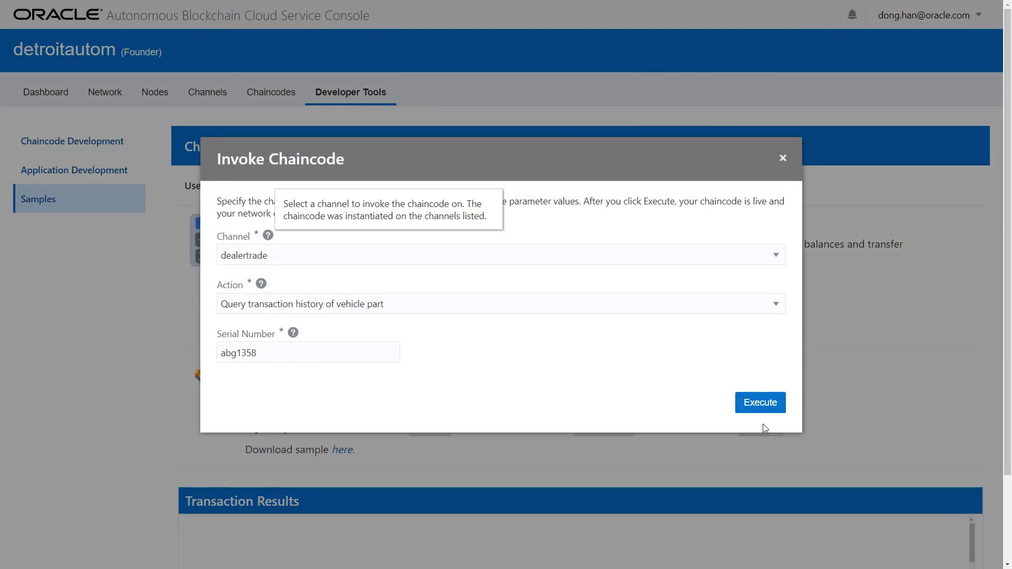
pyautogui.click(761, 305)
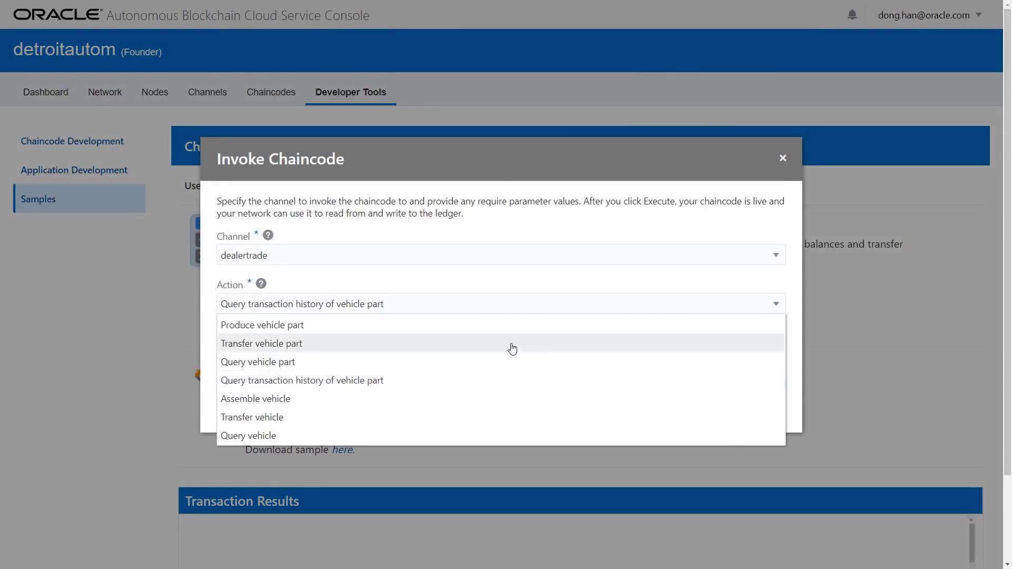
pyautogui.click(334, 398)
pyautogui.click(255, 354)
pyautogui.write('ax13580')
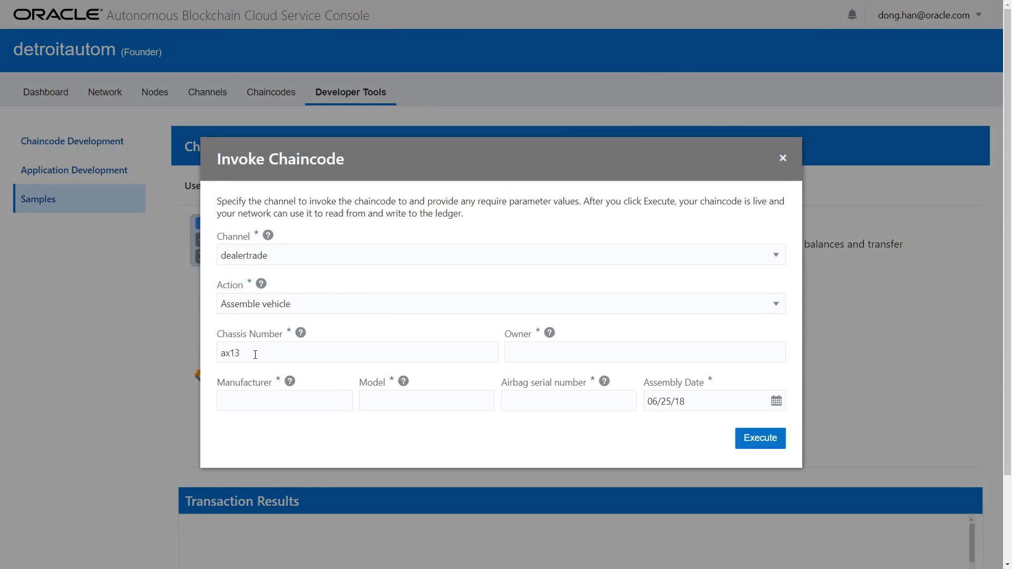
# - Fill in the owner's name, manufacturer detroitauto, model chevyx and airbag serial number abg13580, and execute the vehicle assembly
pyautogui.click(542, 350)
pyautogui.write('mark')
pyautogui.click(298, 400)
pyautogui.write('detroitauto')
pyautogui.click(383, 402)
pyautogui.write('chevyx')
pyautogui.click(534, 402)
pyautogui.write('abg13580')
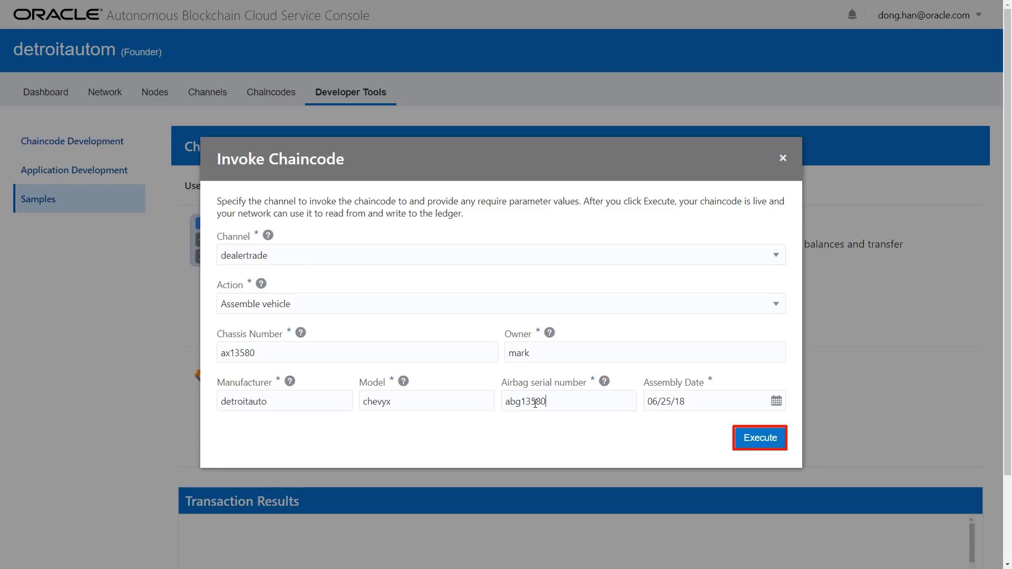
pyautogui.click(754, 437)
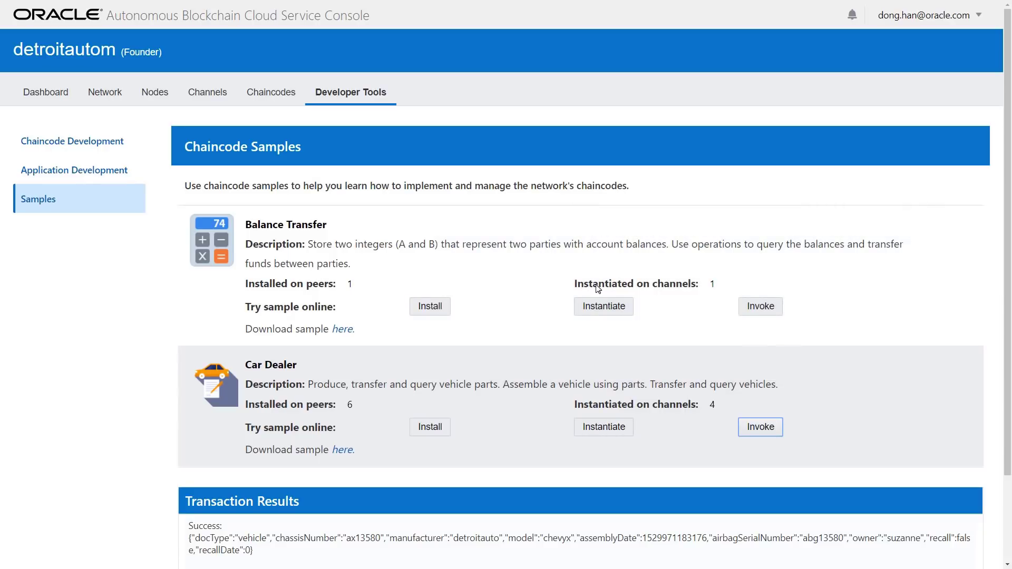
# - Show the dashboard's channel and peer activity for the last month
pyautogui.click(43, 96)
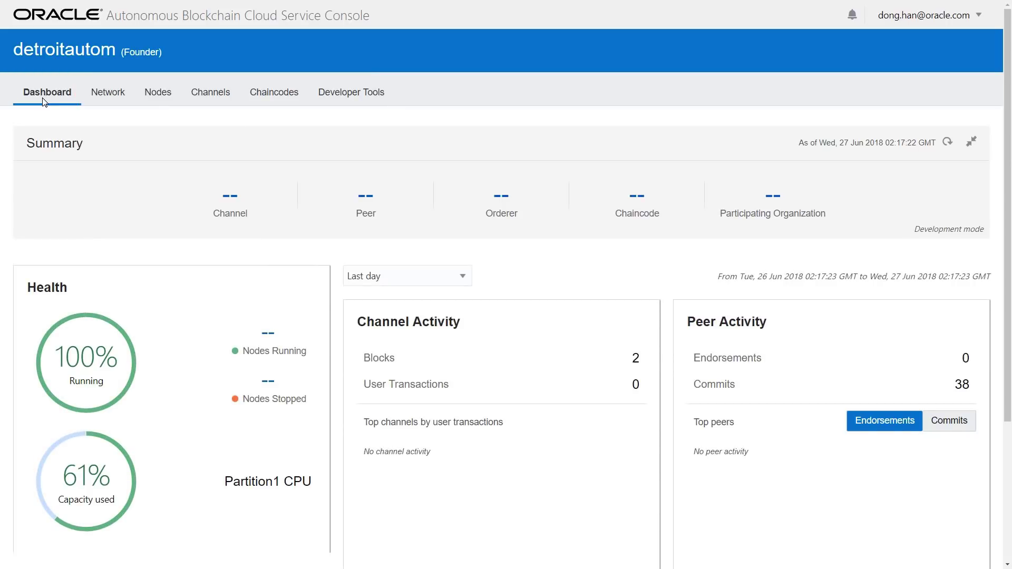
pyautogui.click(438, 274)
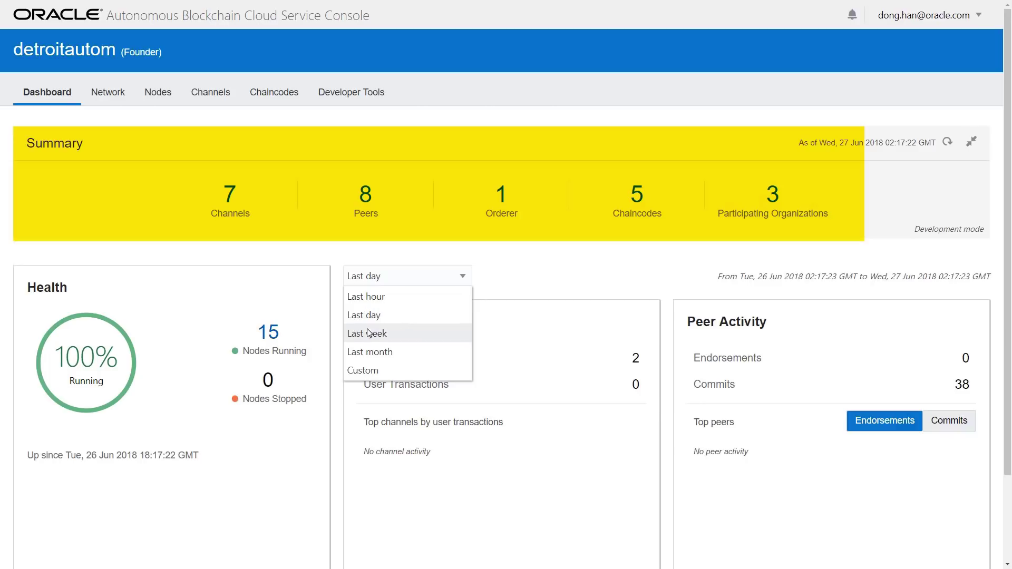
pyautogui.click(369, 349)
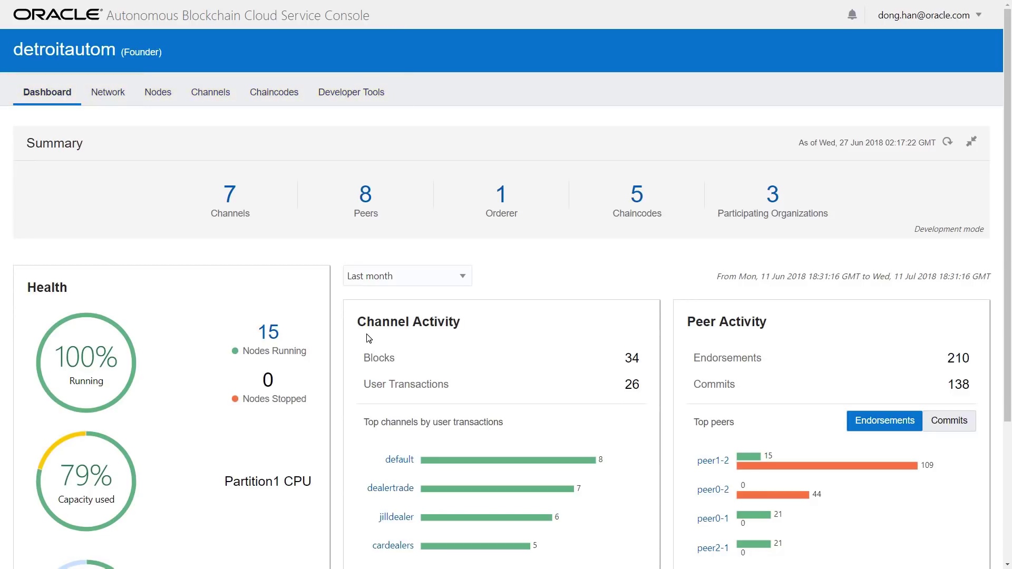
# - Examine the network's organizations and nodes in the topology diagram, and open the available actions for the detroitautom organization
pyautogui.click(125, 103)
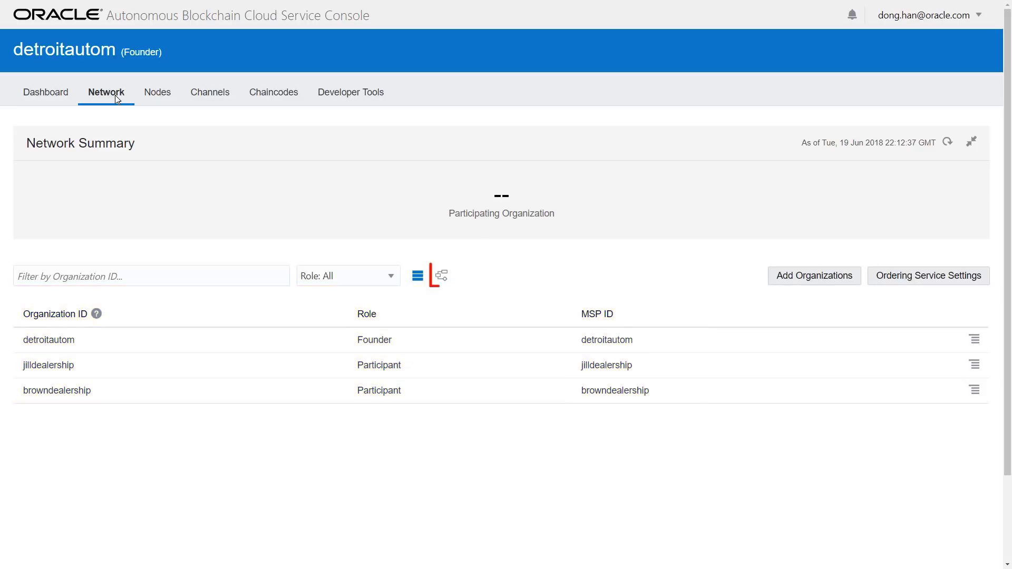
pyautogui.click(440, 275)
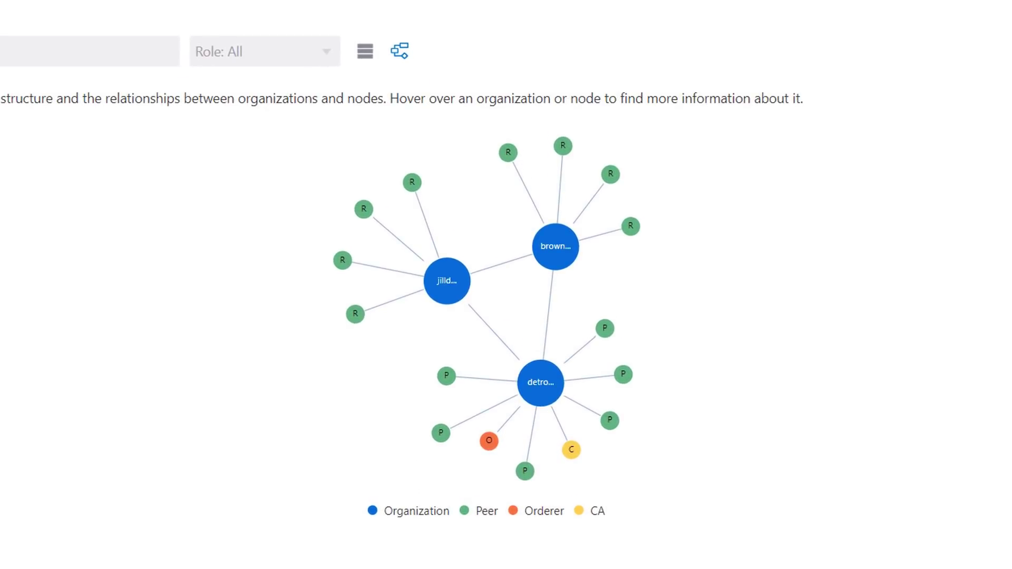
pyautogui.moveTo(640, 228)
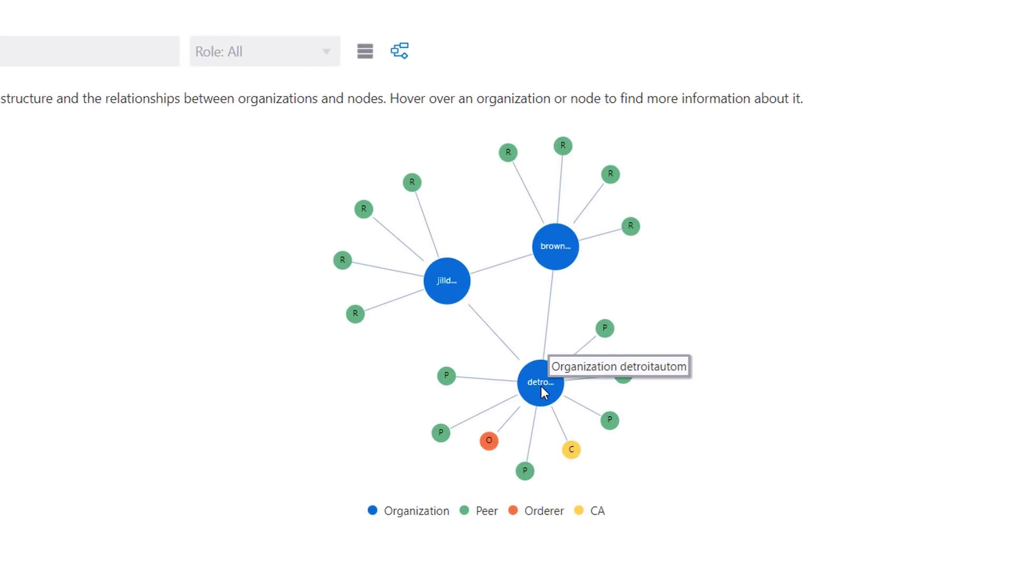
pyautogui.moveTo(491, 442)
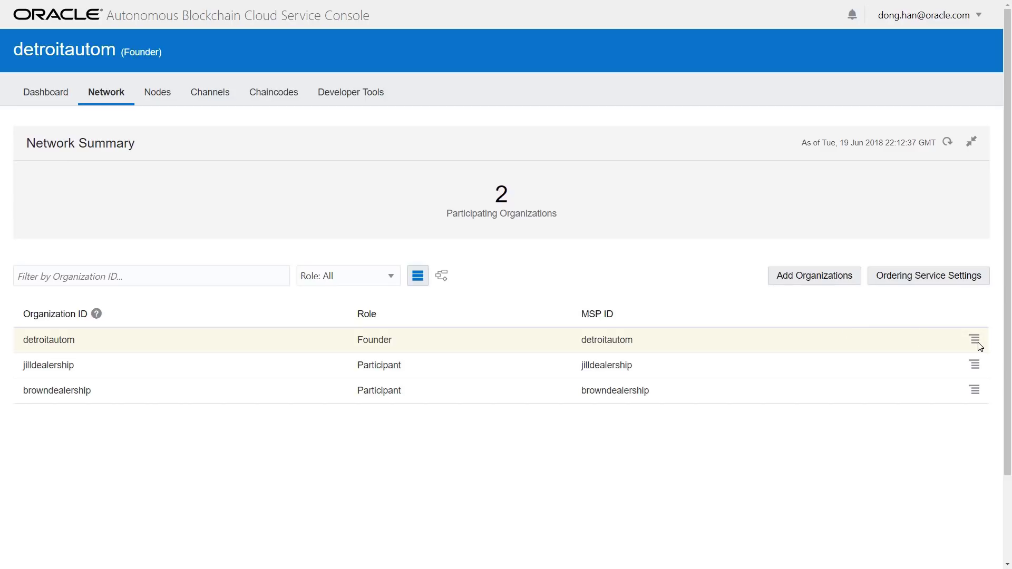
pyautogui.click(975, 341)
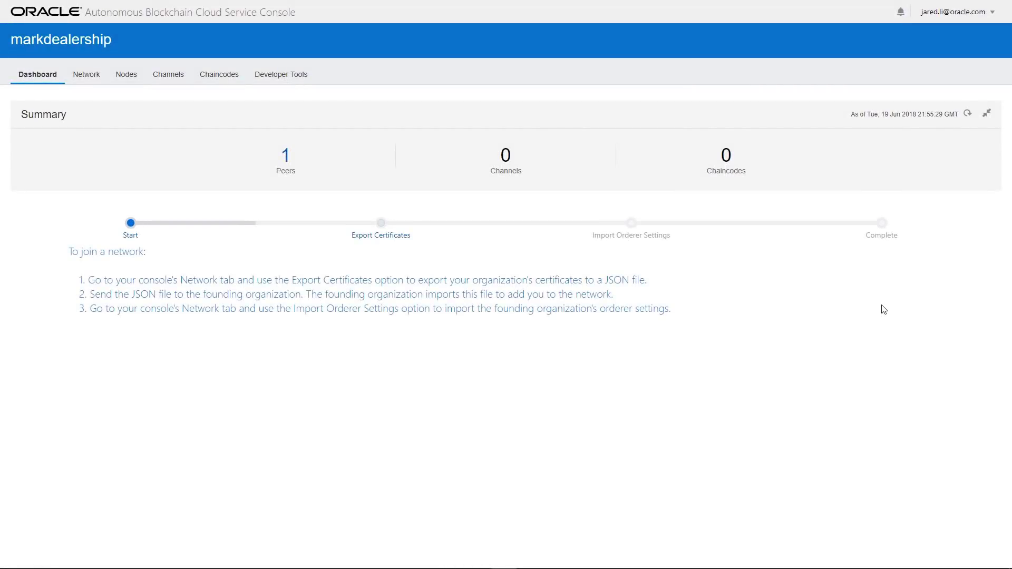
# - In the markdealership console, export the organization's certificates for joining the network
pyautogui.click(381, 224)
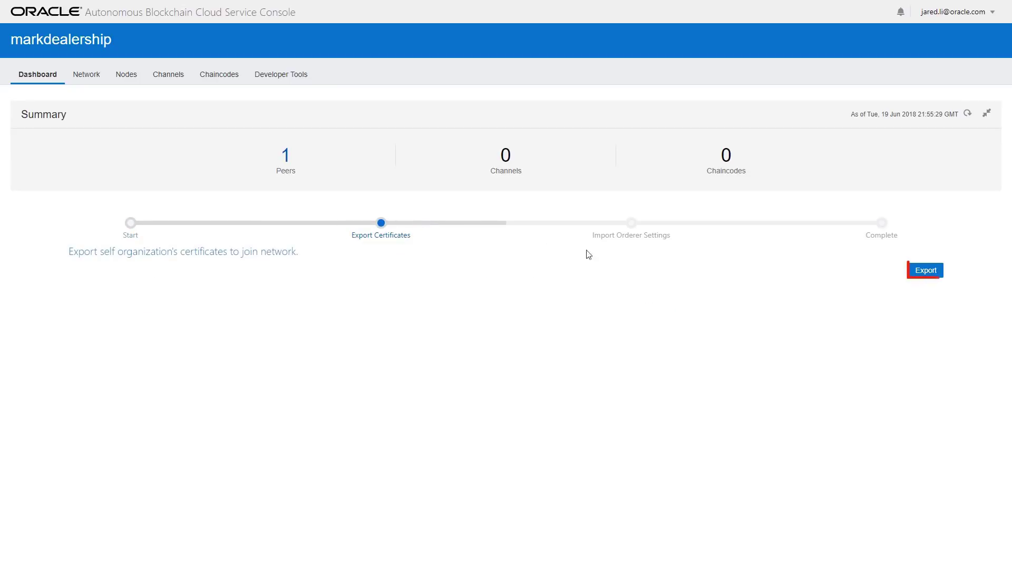
pyautogui.click(927, 271)
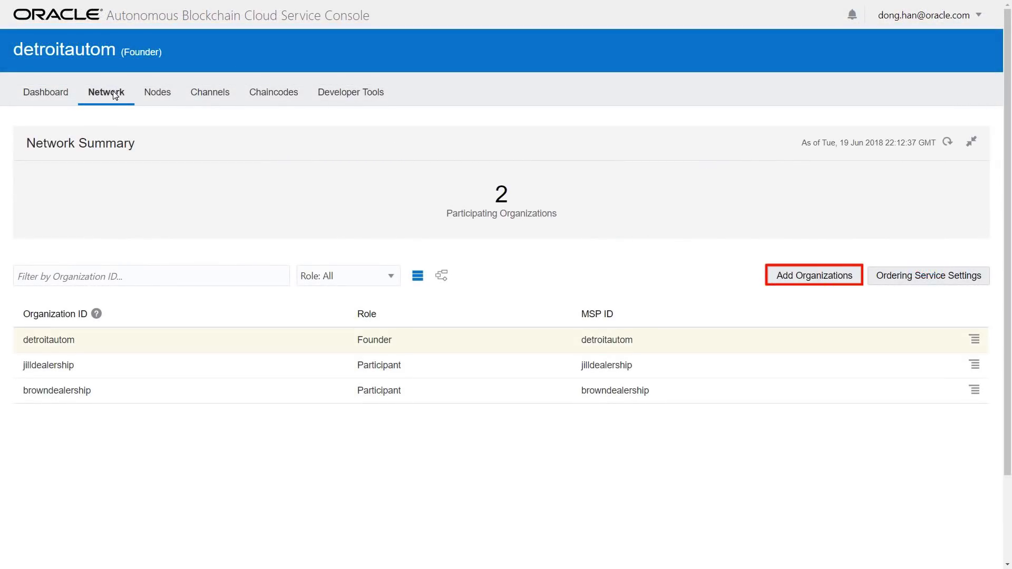
# - In the detroitautom console, add markdealership to the network by uploading its certificates JSON file, and export the orderer settings
pyautogui.click(818, 279)
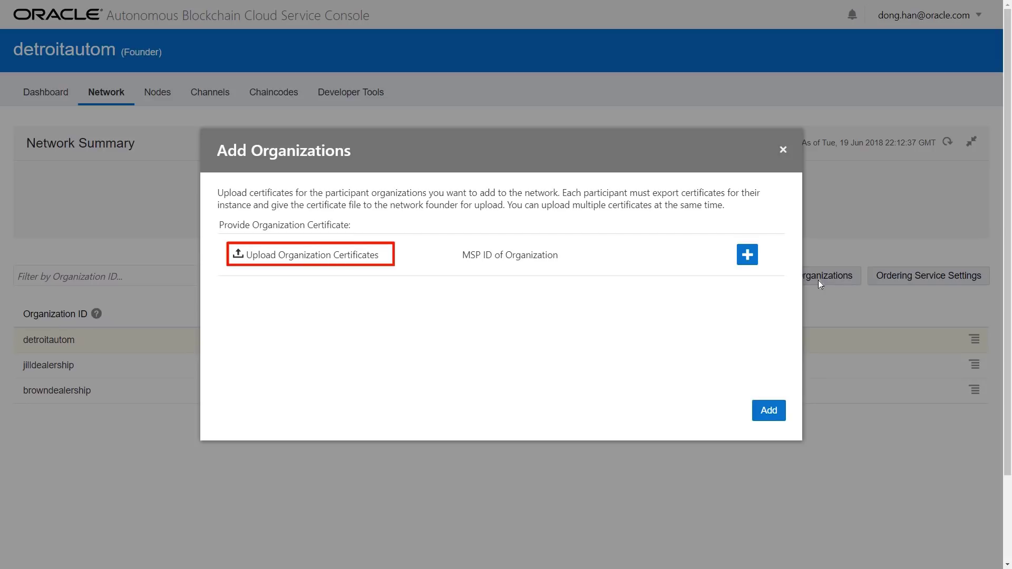
pyautogui.click(350, 261)
pyautogui.click(304, 192)
pyautogui.click(411, 267)
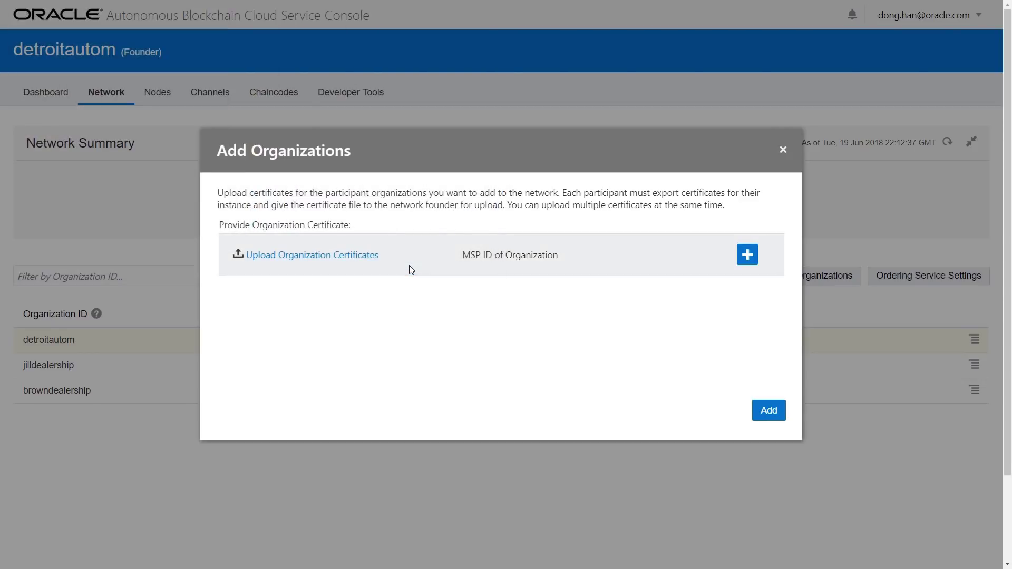
pyautogui.click(769, 412)
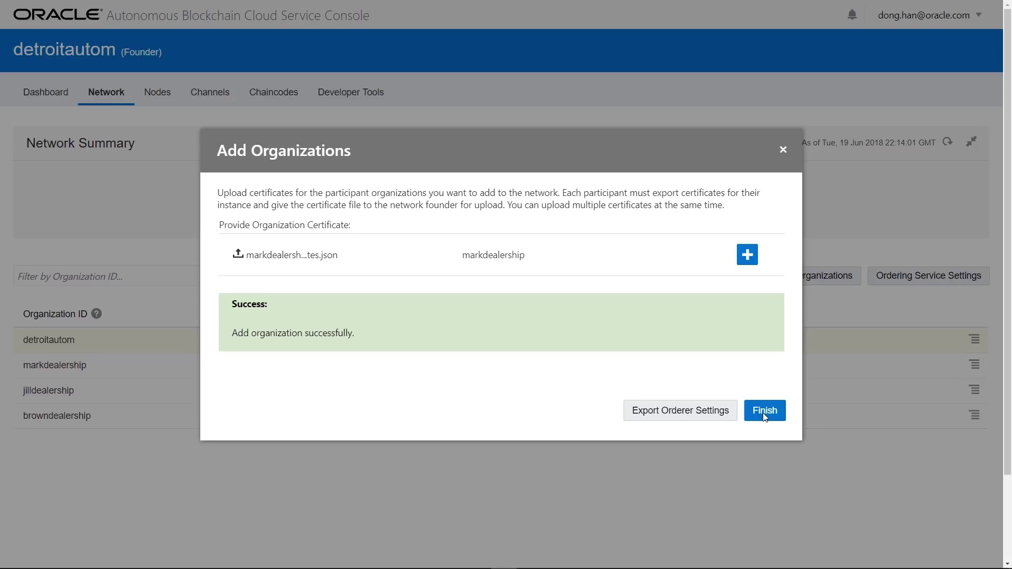
pyautogui.click(695, 412)
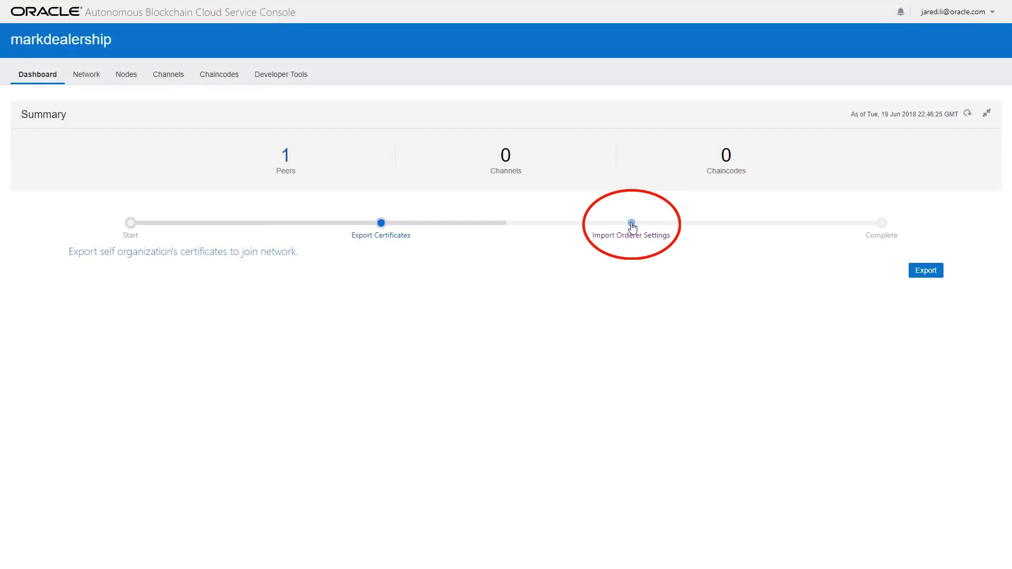
# - In the markdealership console, import the founder's orderer settings JSON file and complete the network joining process
pyautogui.click(631, 224)
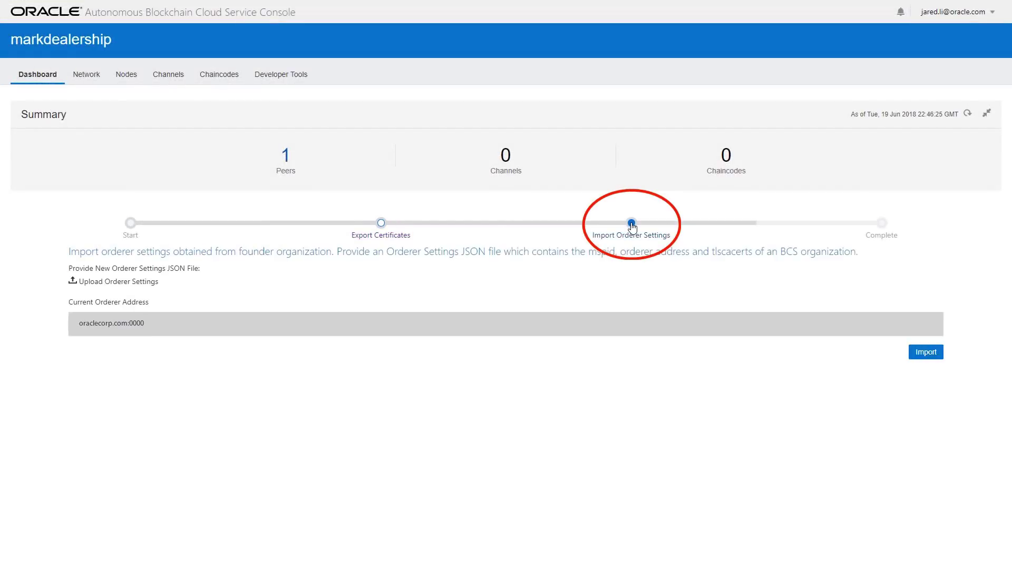
pyautogui.click(103, 282)
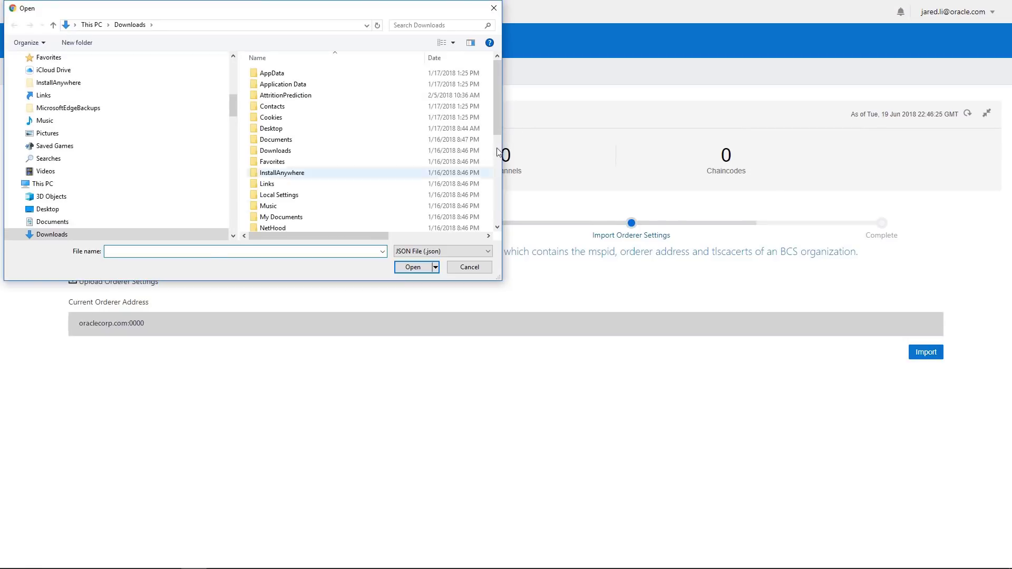
pyautogui.scroll(-5, 490, 156)
pyautogui.click(326, 183)
pyautogui.click(416, 268)
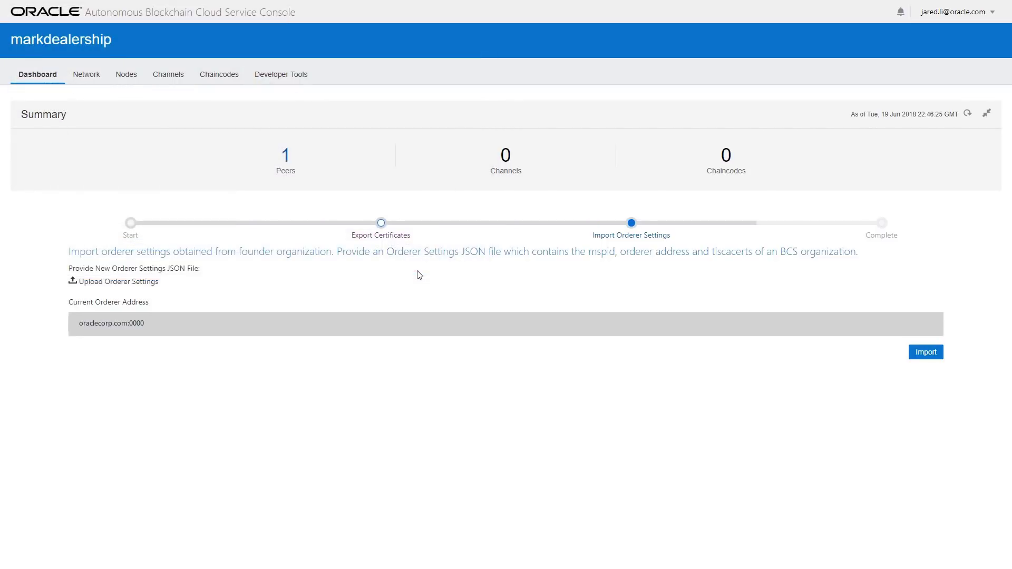
pyautogui.click(926, 352)
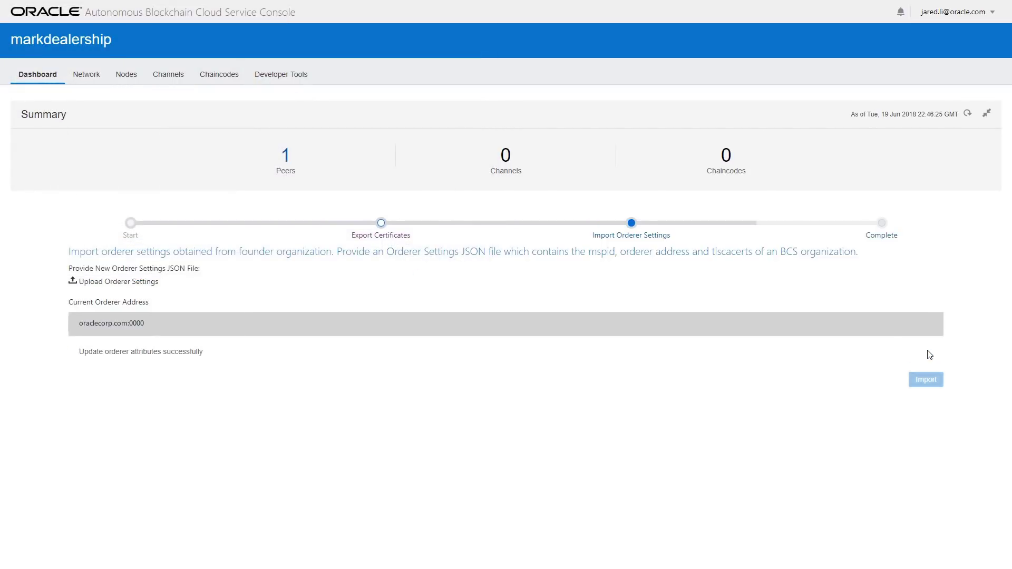
pyautogui.click(881, 226)
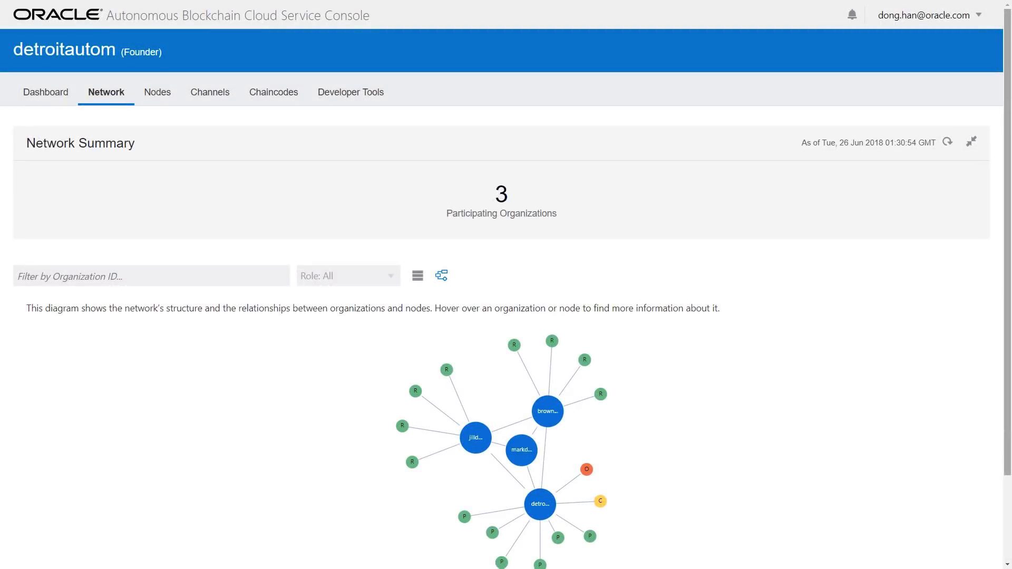
# - Examine the network diagram in the detroitautom console for the newly added markdealership organization
pyautogui.scroll(-2, 506, 284)
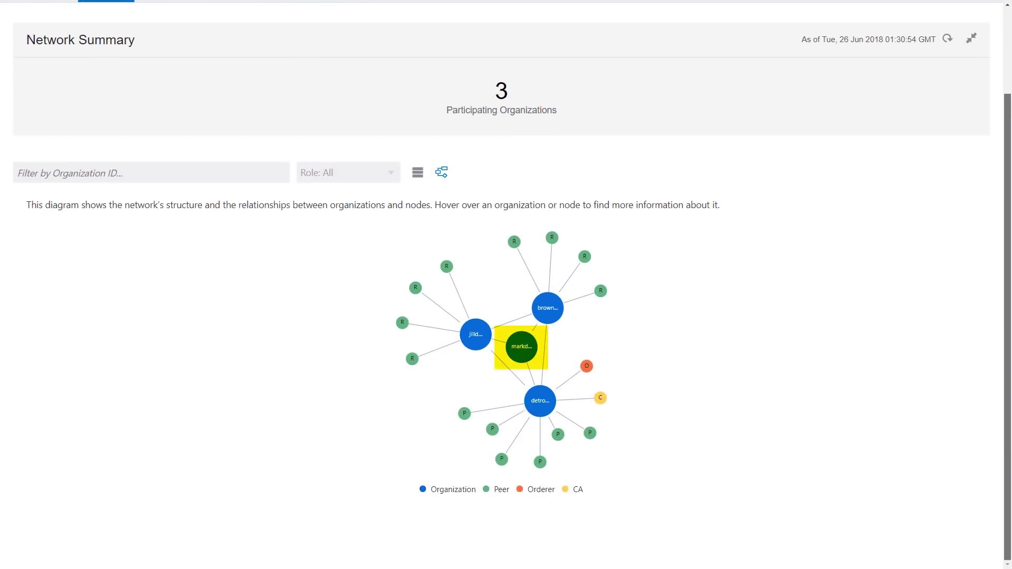
# - Examine the detroitautom node list, including its peers, orderer, CA, REST proxies and the remote peers of the dealerships
pyautogui.scroll(2, 1007, 174)
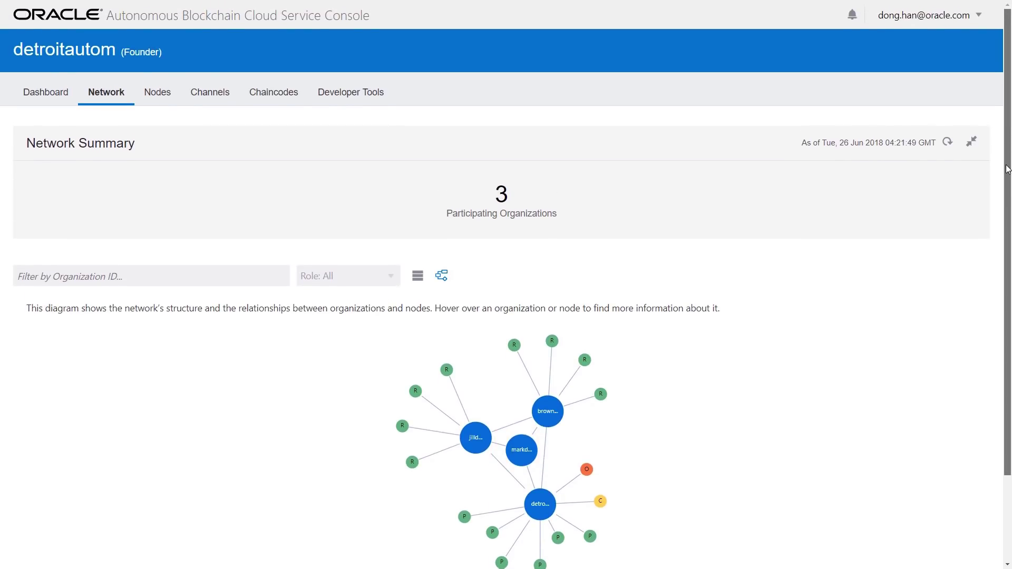
pyautogui.click(159, 94)
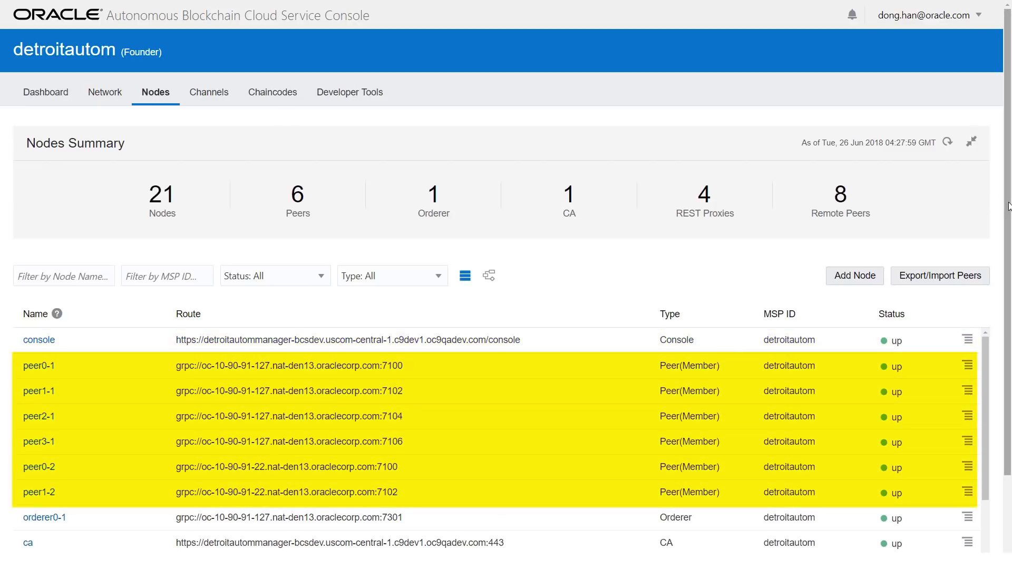
pyautogui.moveTo(1009, 205); pyautogui.dragTo(1010, 304)
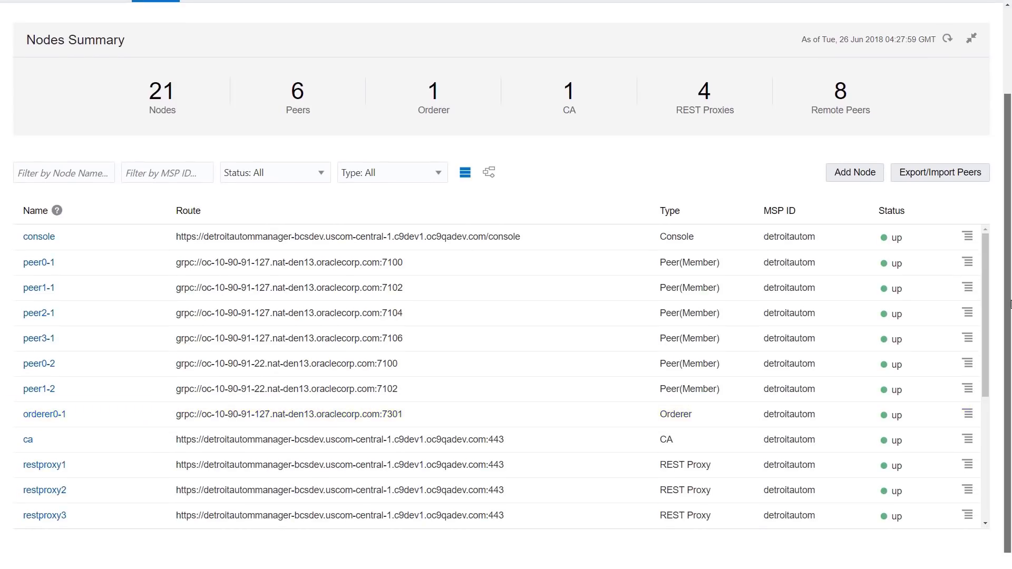
pyautogui.moveTo(985, 317); pyautogui.dragTo(978, 440)
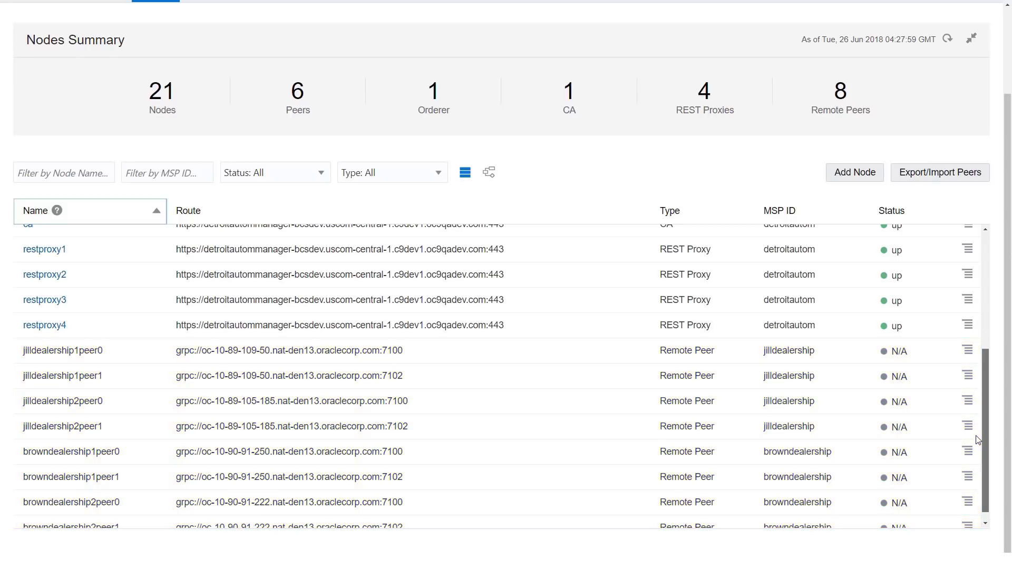
pyautogui.moveTo(977, 440); pyautogui.dragTo(1005, 289)
pyautogui.click(969, 262)
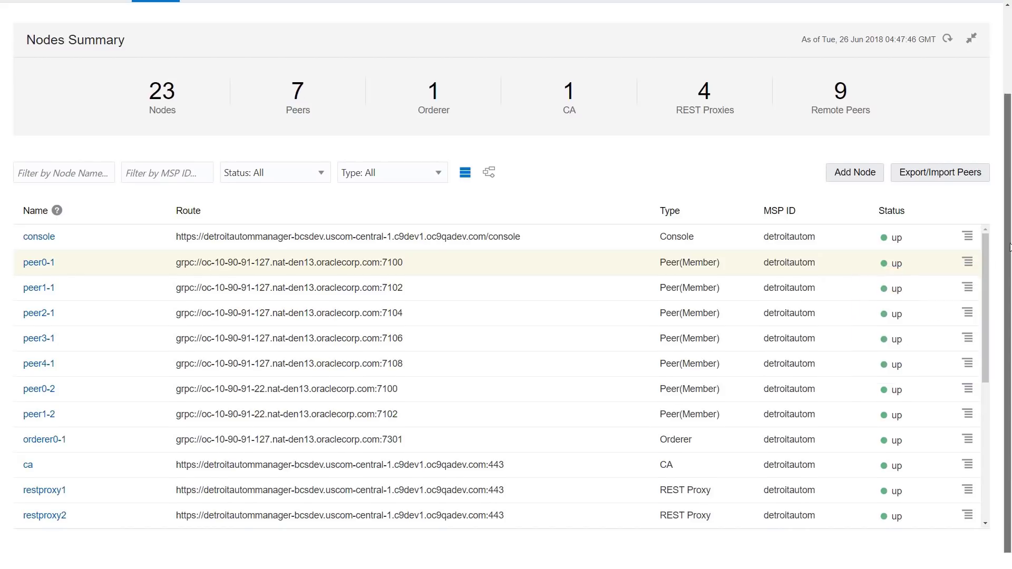
# - Add a new peer node to the detroitautom organization
pyautogui.moveTo(1007, 258); pyautogui.dragTo(1006, 159)
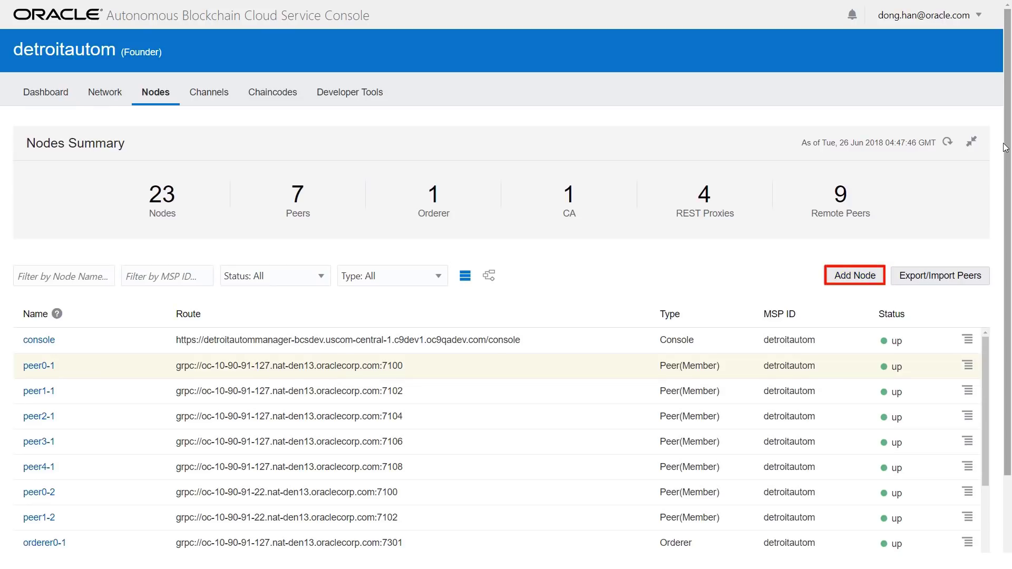
pyautogui.click(855, 275)
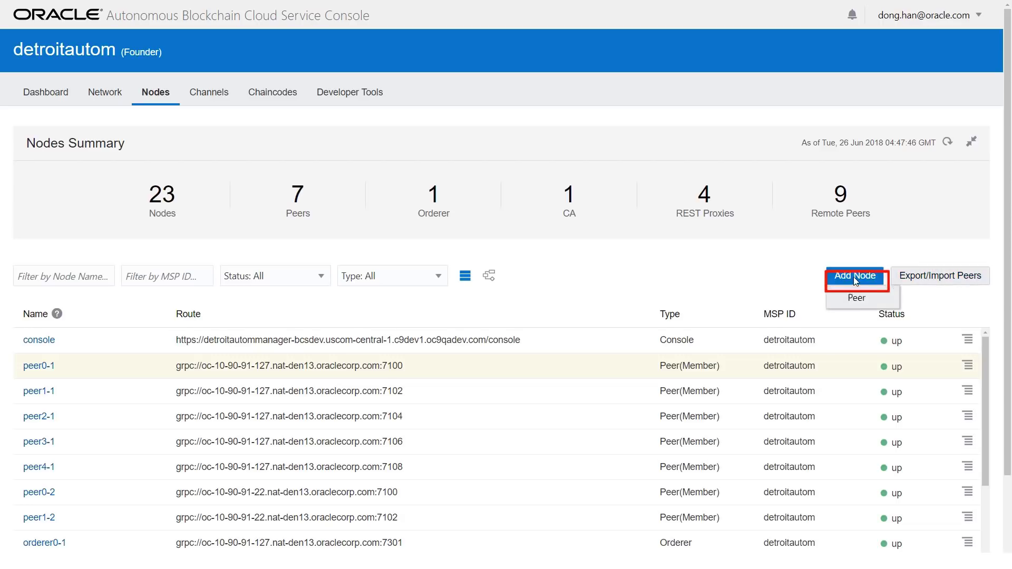
pyautogui.click(855, 295)
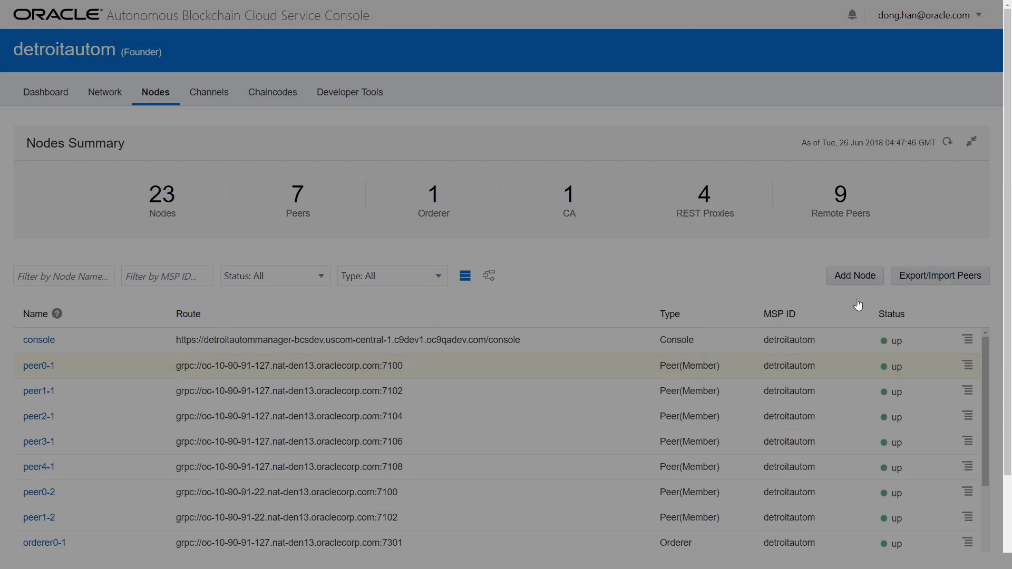
pyautogui.click(835, 347)
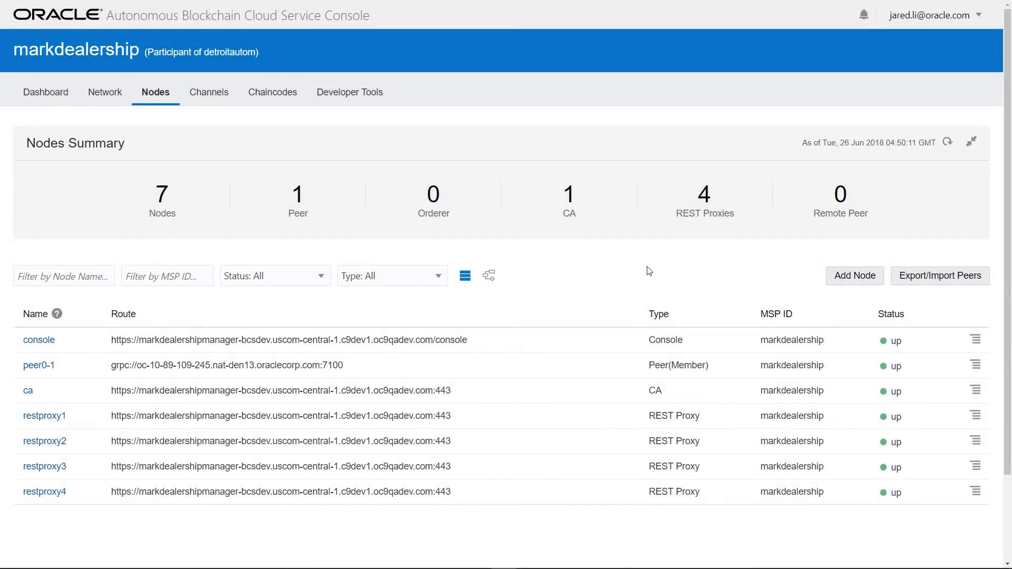
# - In the markdealership console, export the peer0-1 node's information to a JSON file
pyautogui.click(928, 275)
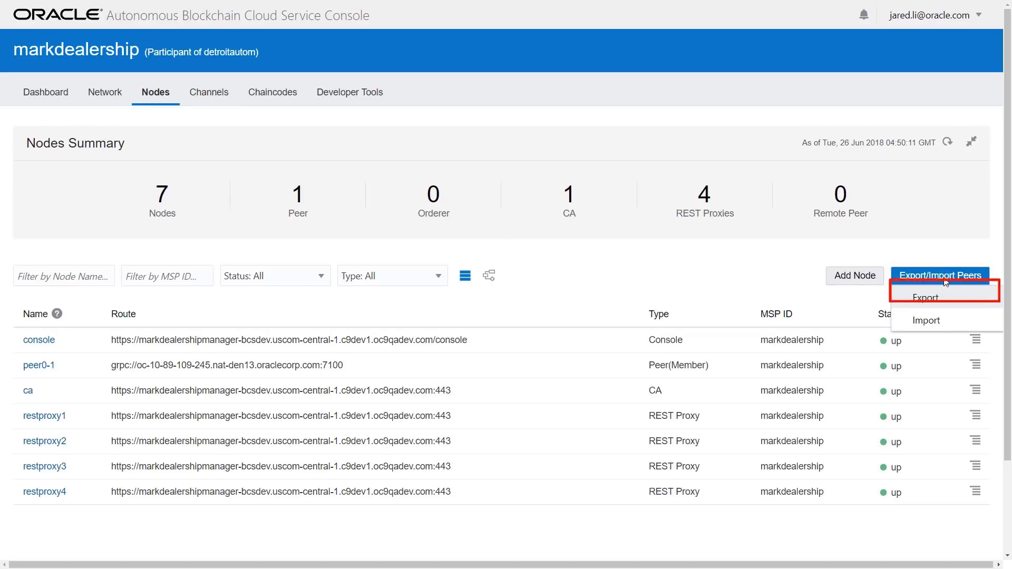
pyautogui.click(925, 298)
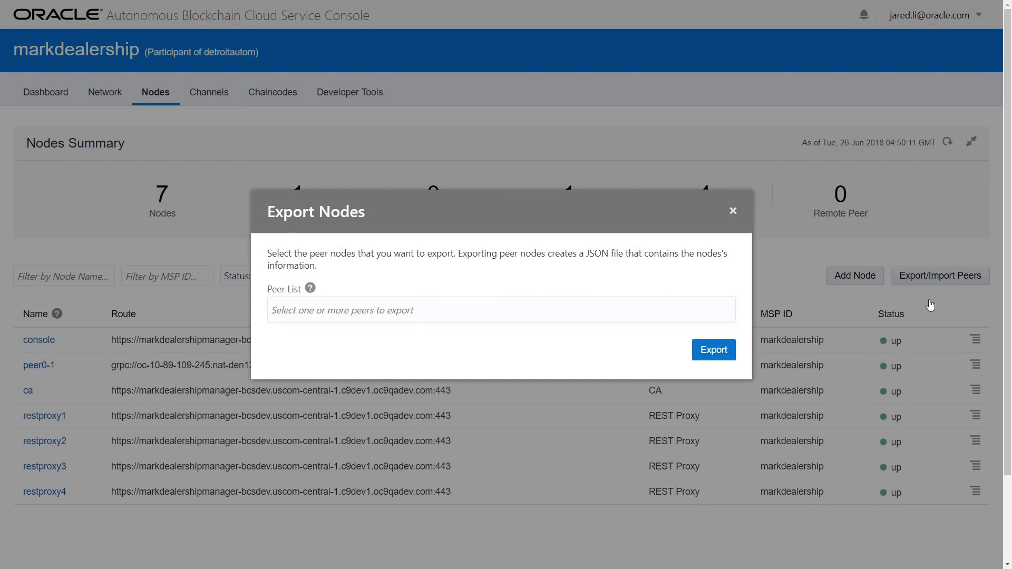
pyautogui.click(481, 310)
pyautogui.click(279, 335)
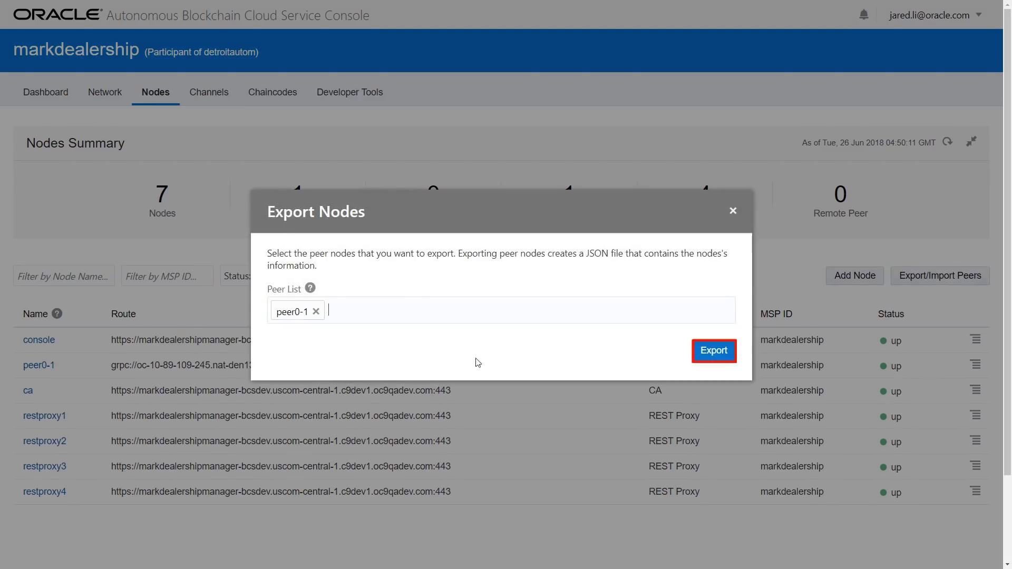
pyautogui.click(712, 351)
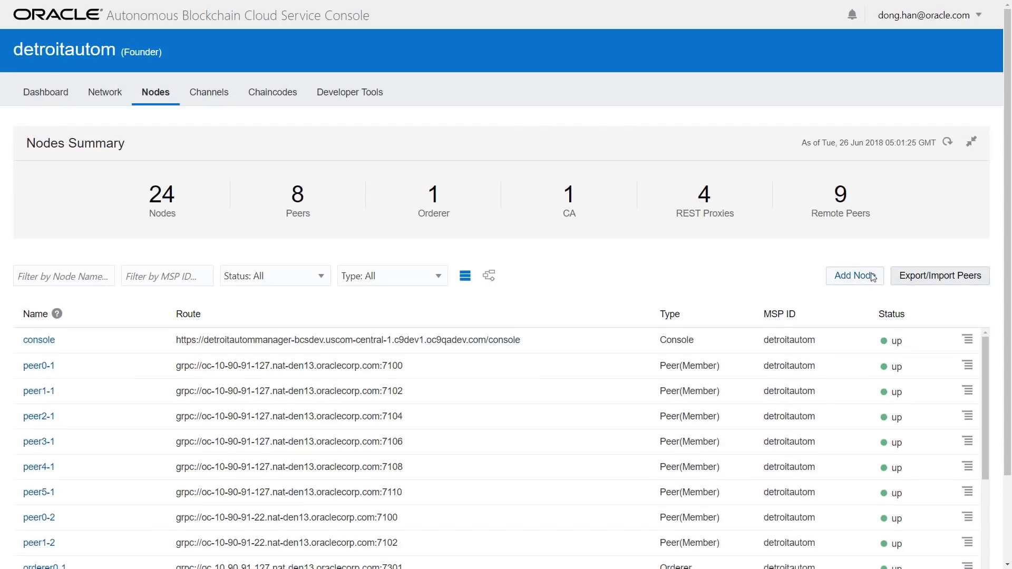
# - In the detroitautom console, import the remote peer node configuration from markdealership-exported-nodes.json
pyautogui.click(905, 279)
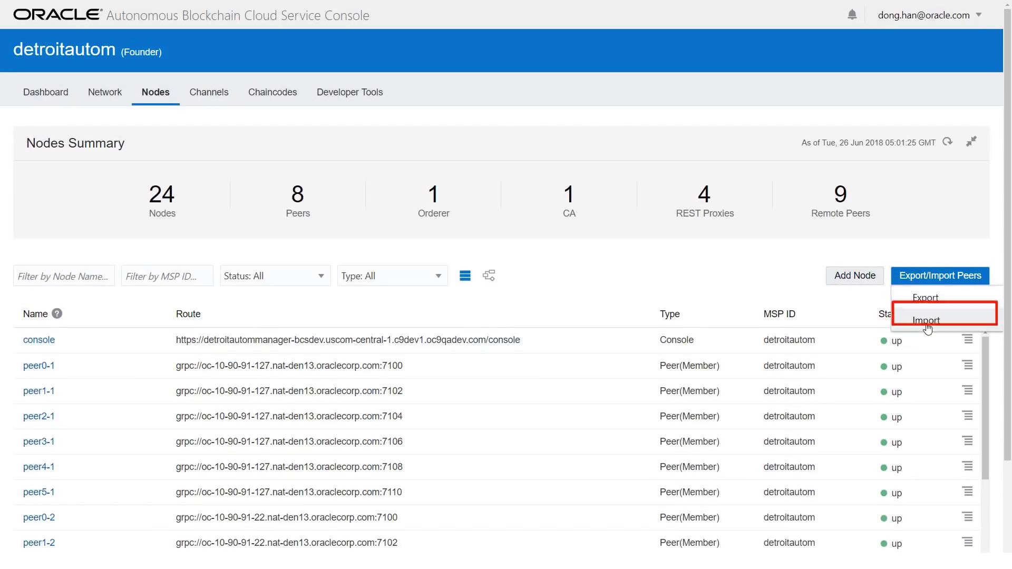
pyautogui.click(926, 324)
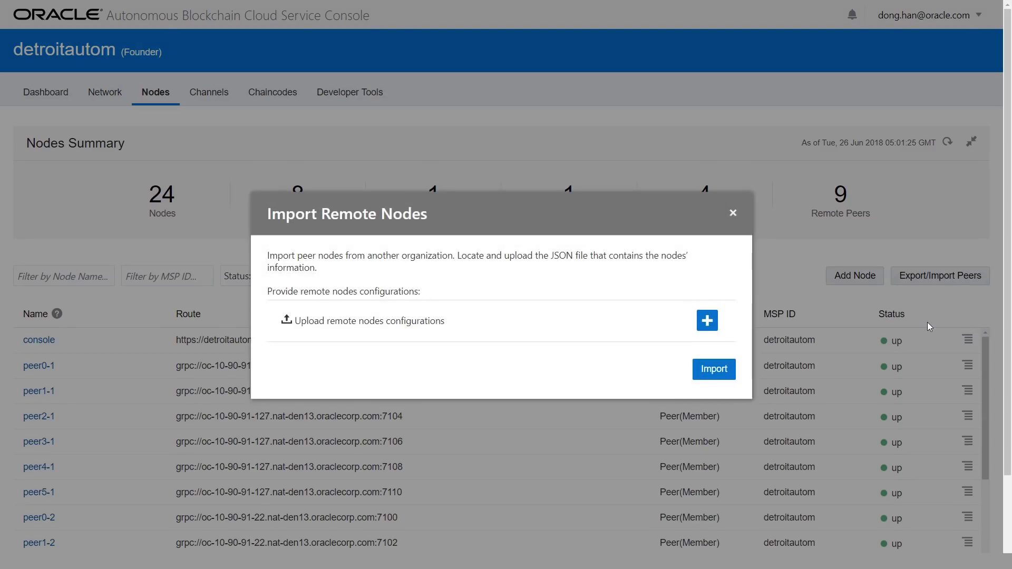
pyautogui.click(322, 322)
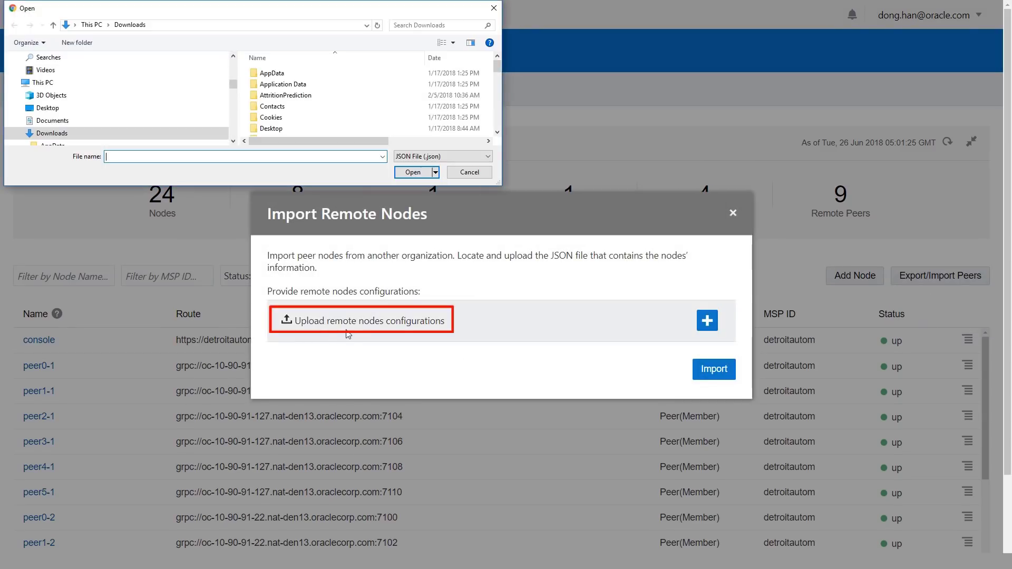
pyautogui.scroll(-10, 395, 105)
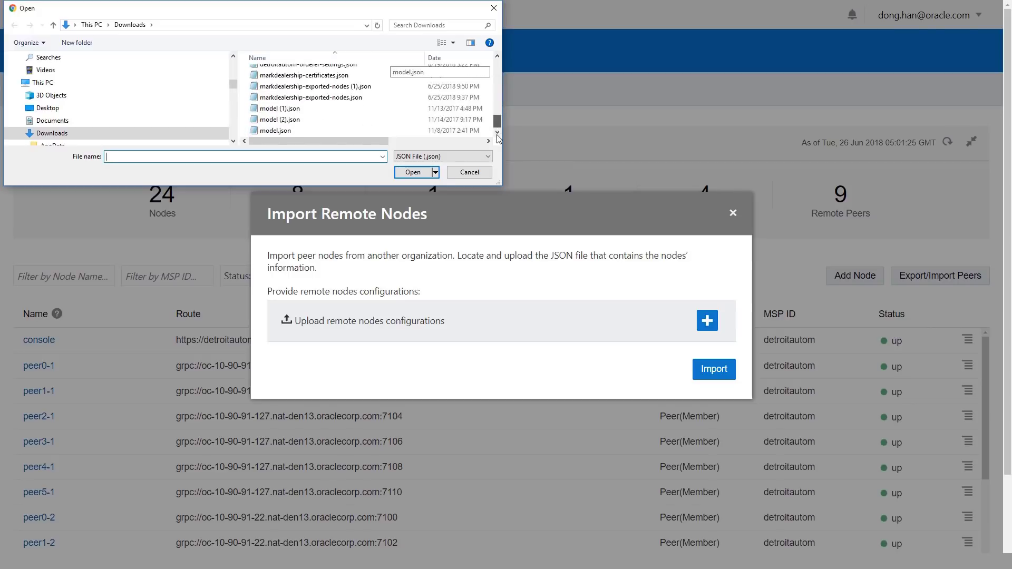
pyautogui.click(325, 98)
pyautogui.click(412, 174)
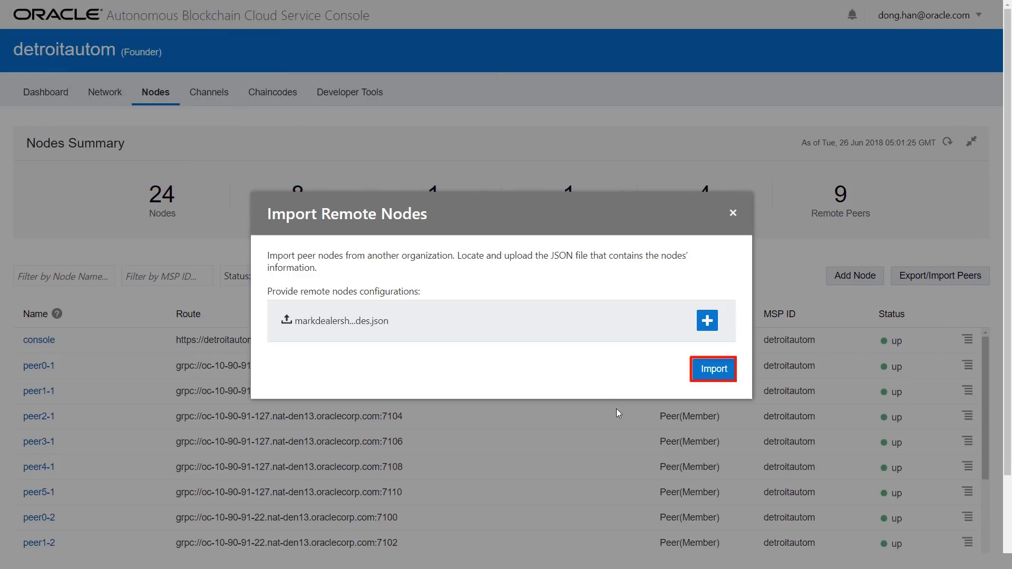
pyautogui.click(710, 367)
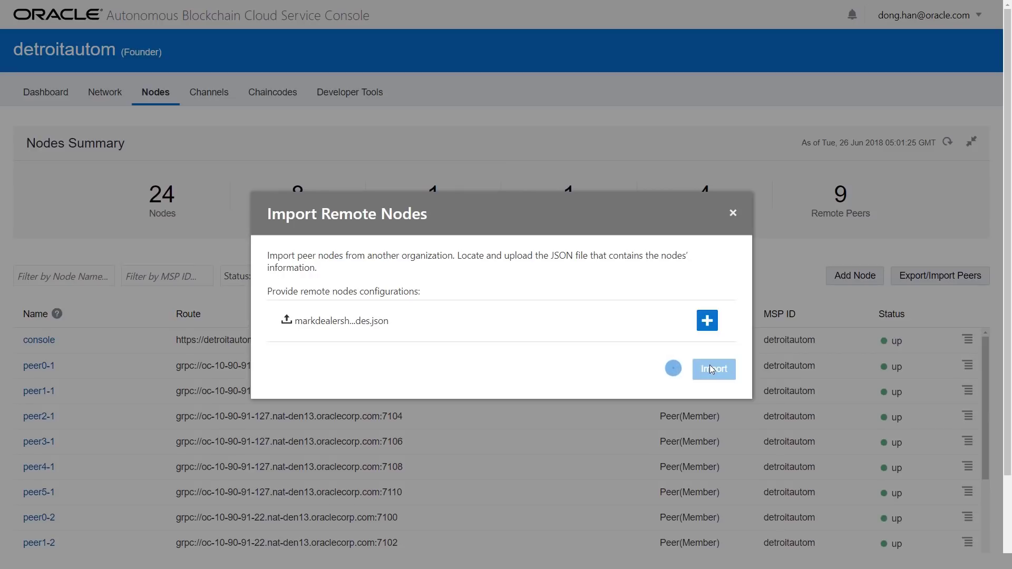
pyautogui.scroll(-2, 1009, 456)
pyautogui.scroll(-7, 990, 516)
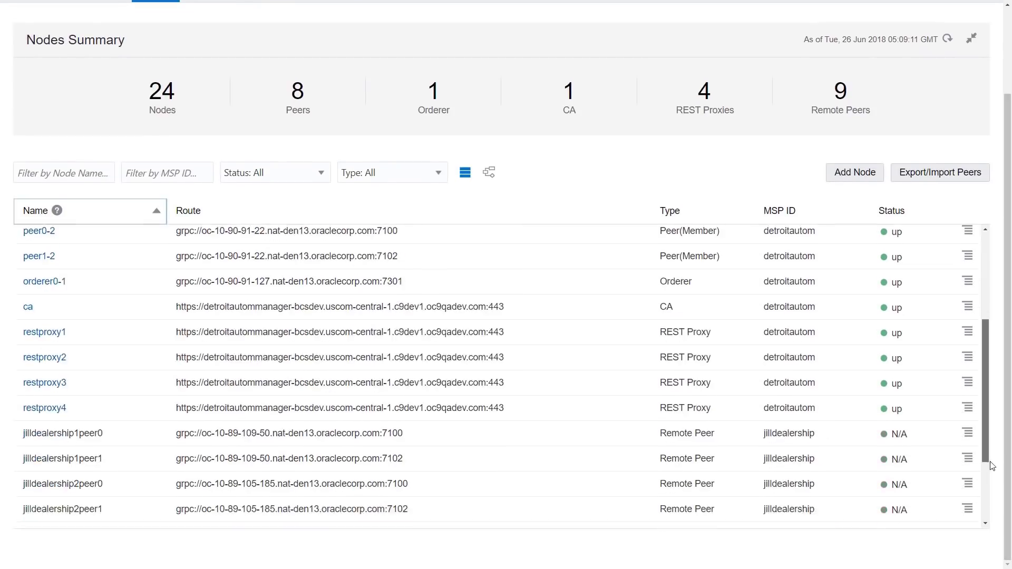
pyautogui.scroll(10, 992, 514)
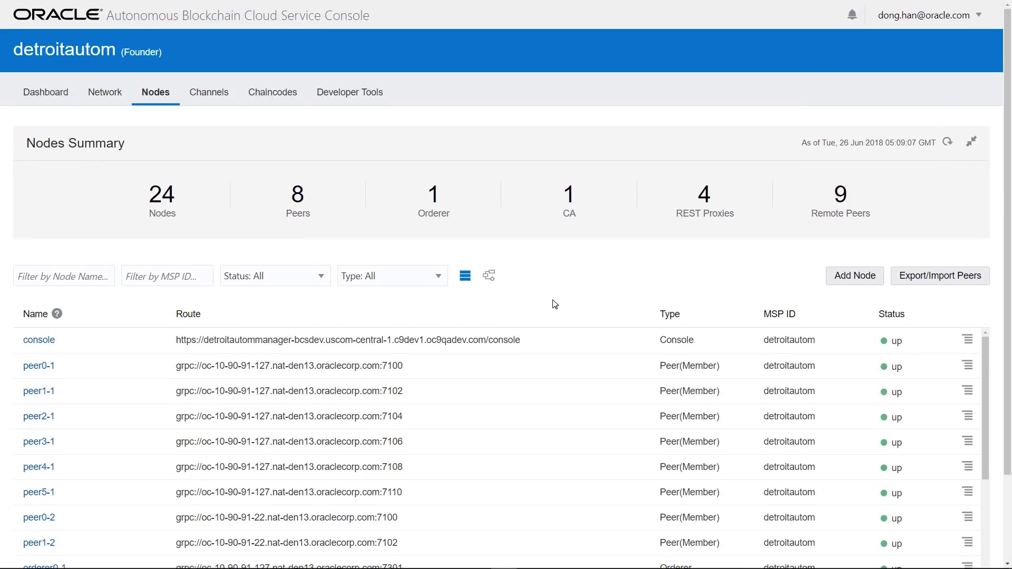
pyautogui.click(42, 367)
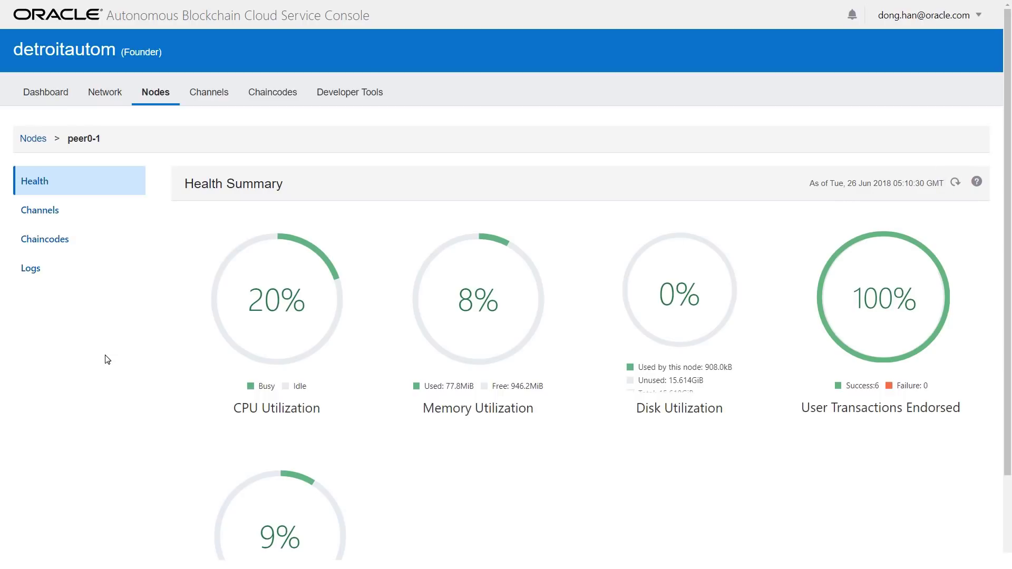
pyautogui.click(29, 268)
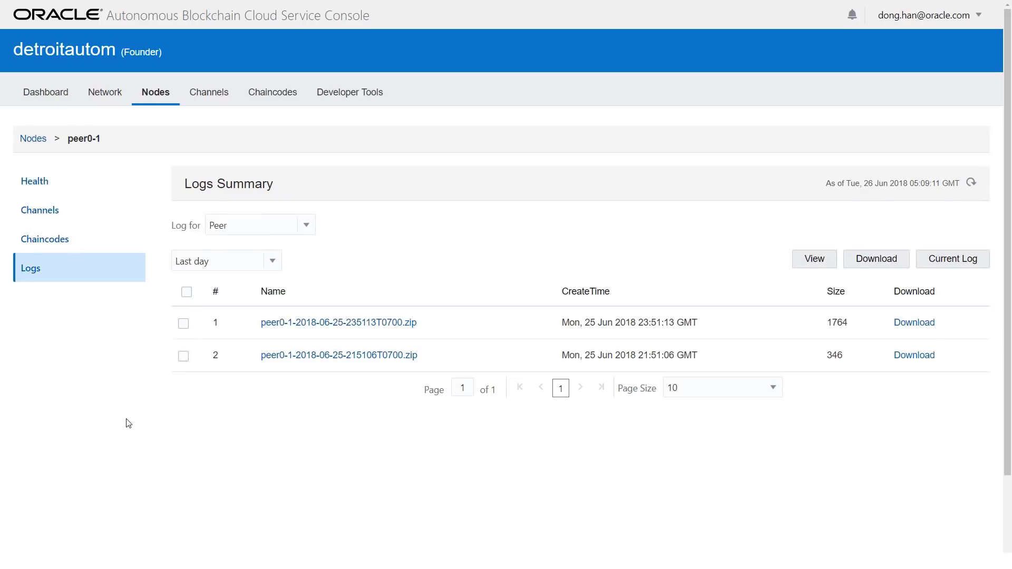
pyautogui.click(311, 226)
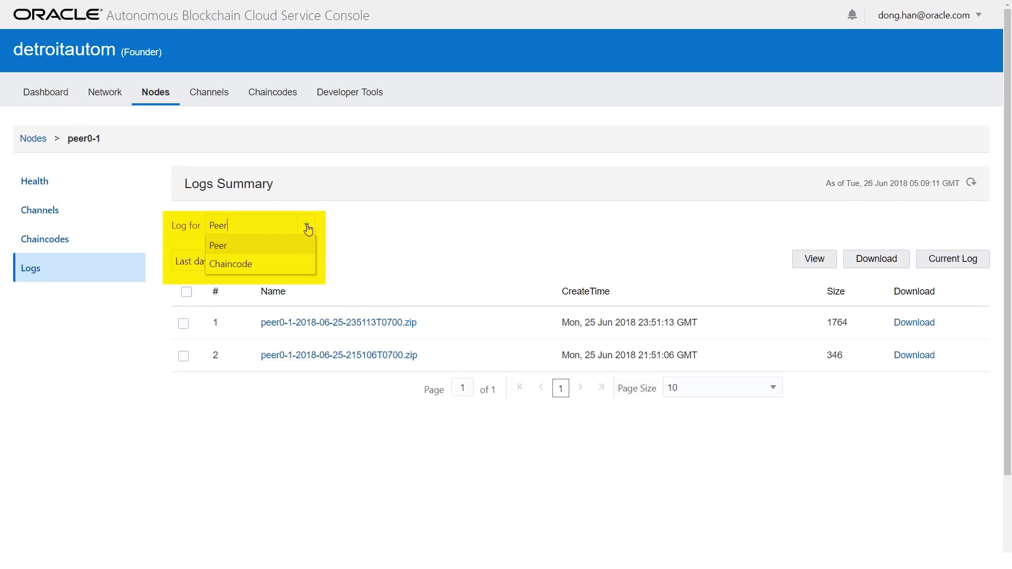
pyautogui.click(309, 228)
pyautogui.click(340, 322)
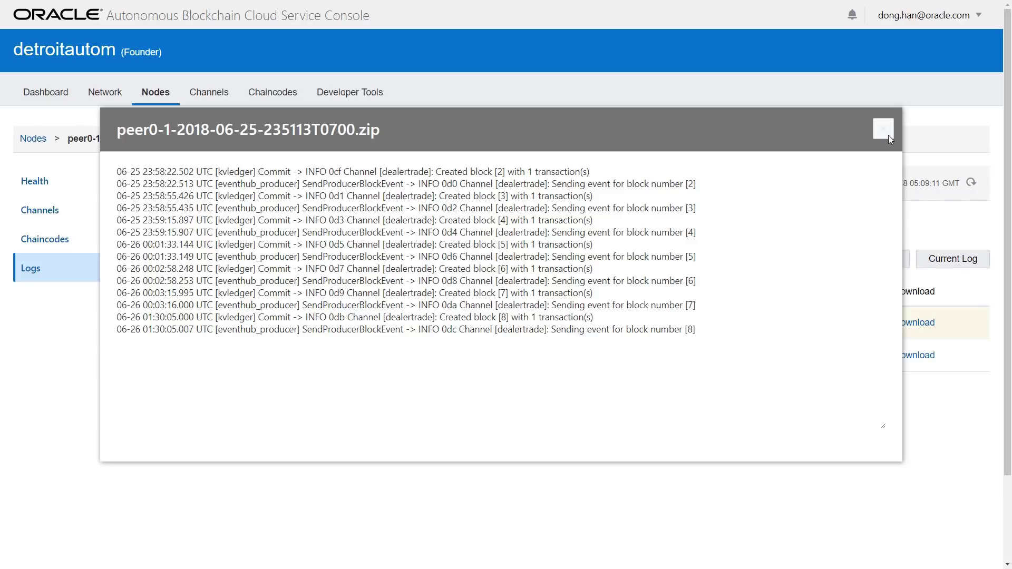
pyautogui.click(883, 129)
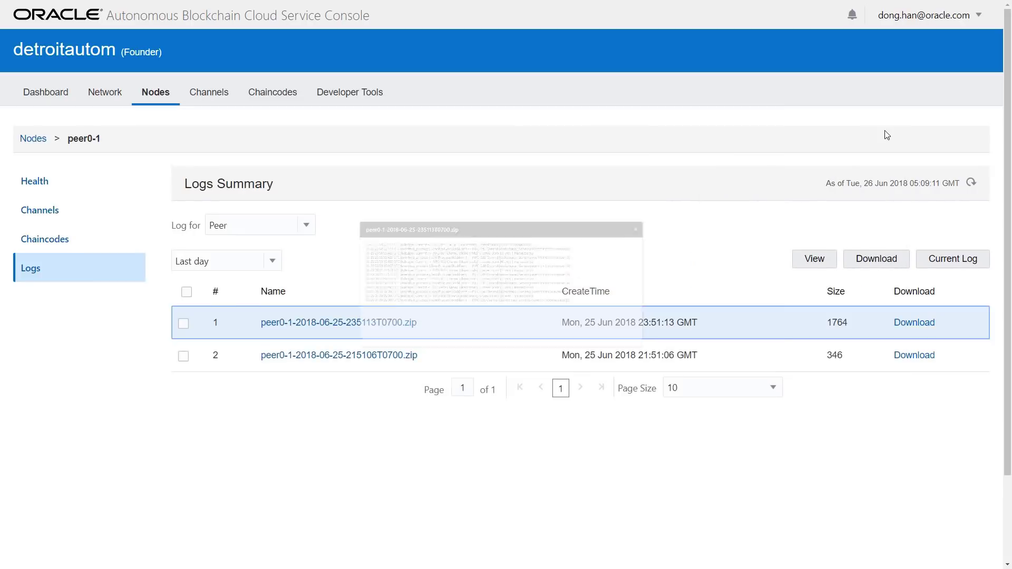
# - Examine the peer-to-channel diagram, tracing the peers on the cardealers channel and the channels used by detroitautom-peer1-2
pyautogui.click(17, 138)
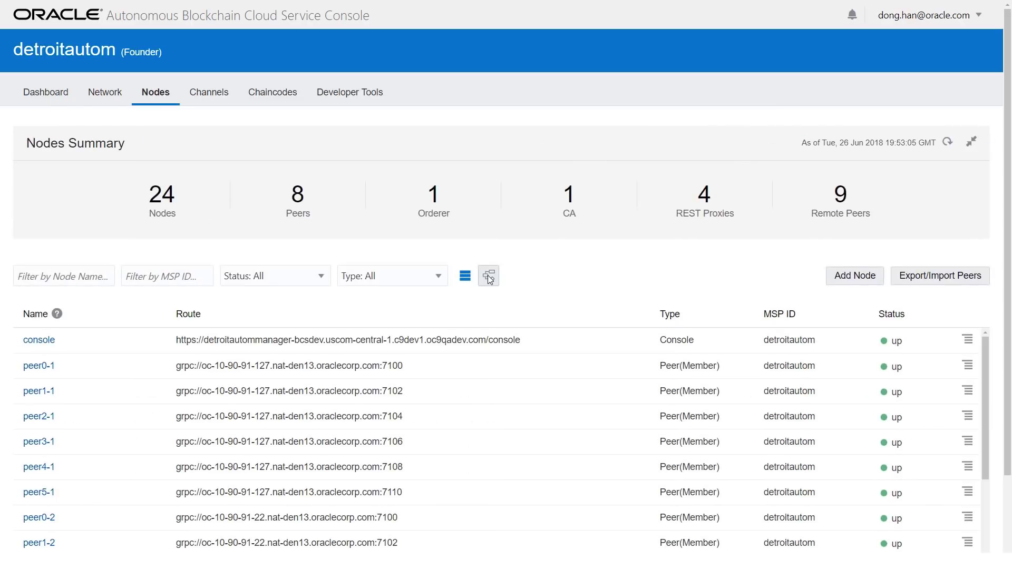
pyautogui.click(489, 277)
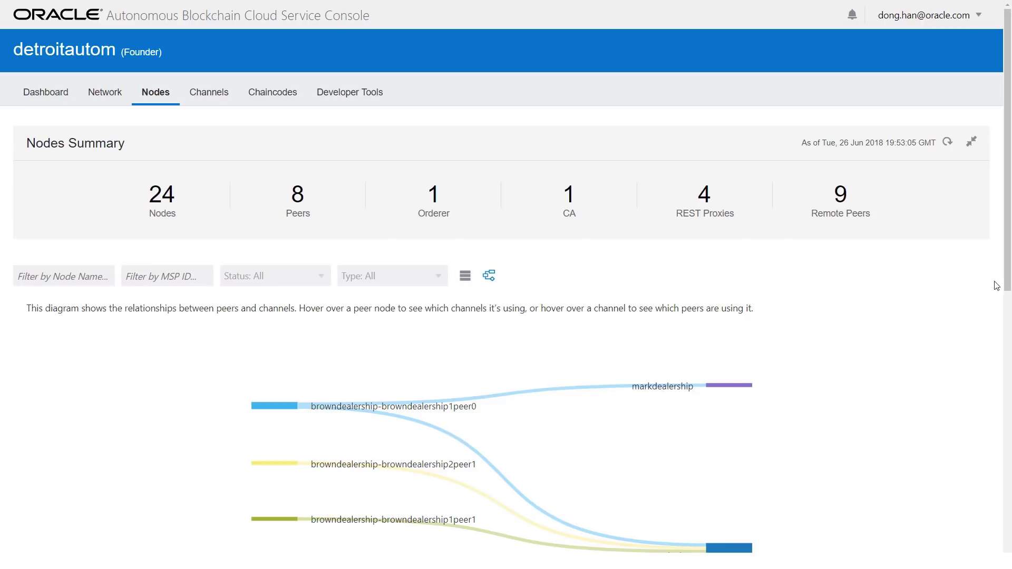
pyautogui.moveTo(1007, 274); pyautogui.dragTo(999, 452)
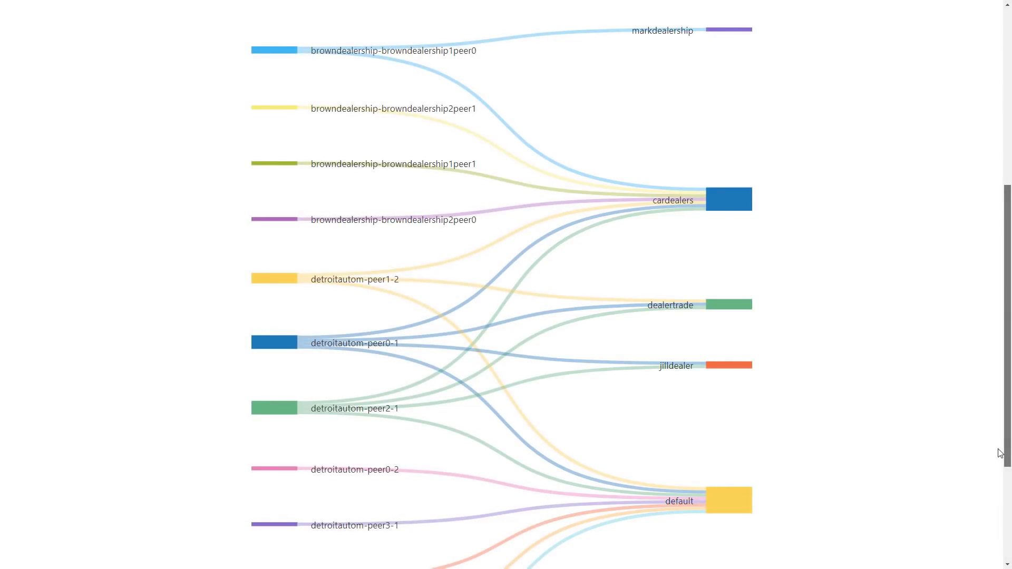
pyautogui.scroll(-1, 1000, 453)
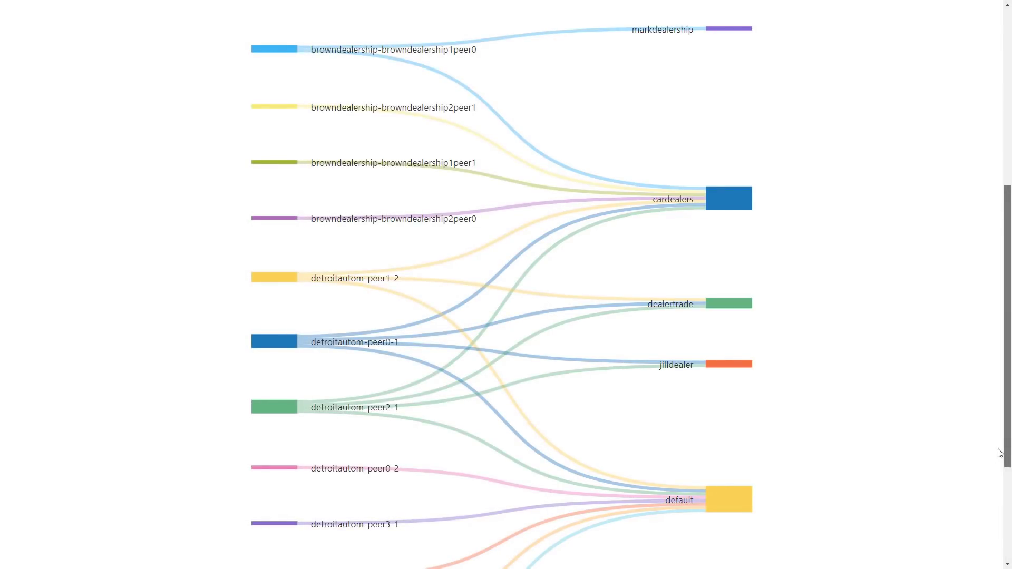
pyautogui.moveTo(724, 197)
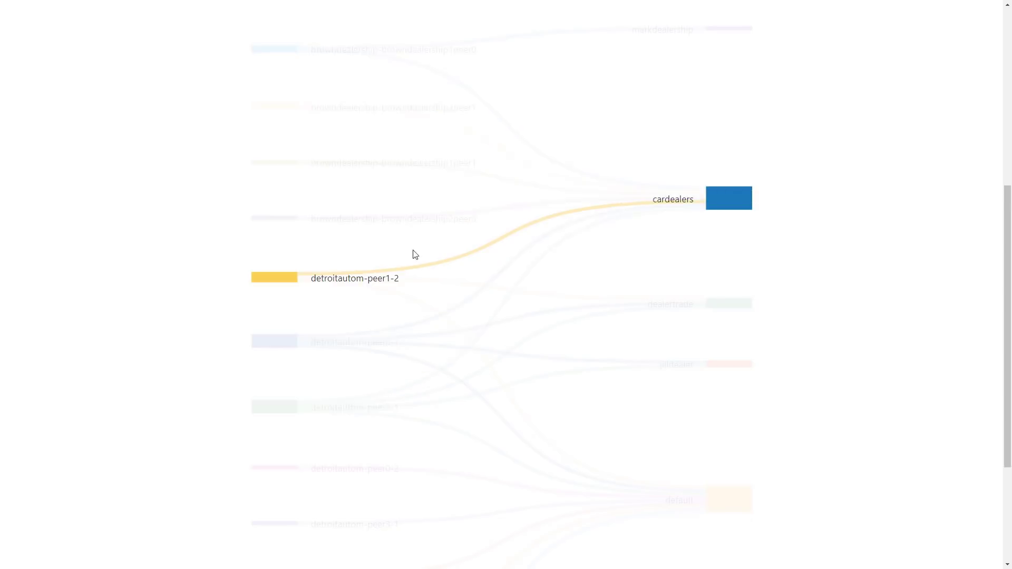
pyautogui.moveTo(280, 283)
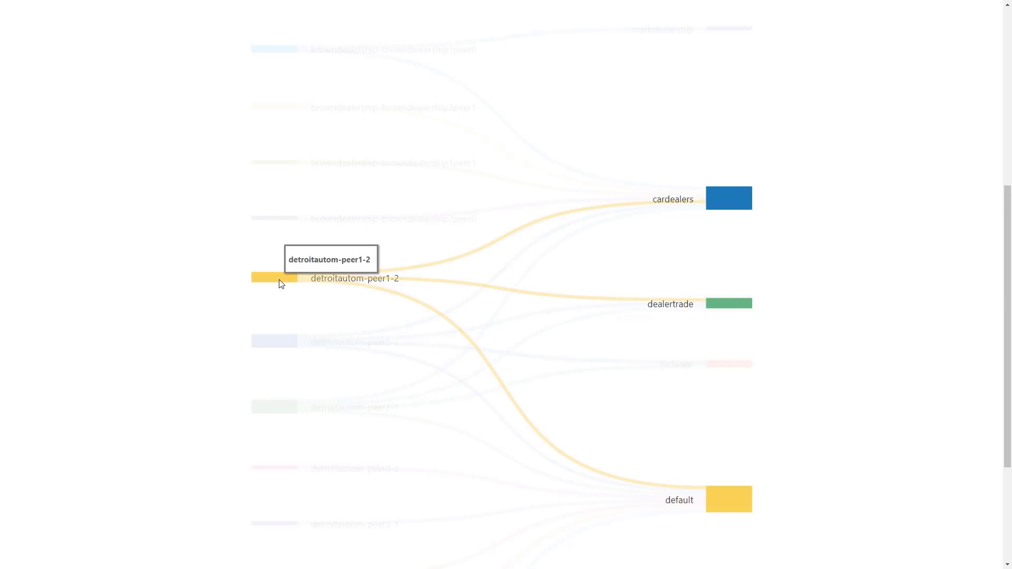
pyautogui.moveTo(1010, 241); pyautogui.dragTo(1010, 67)
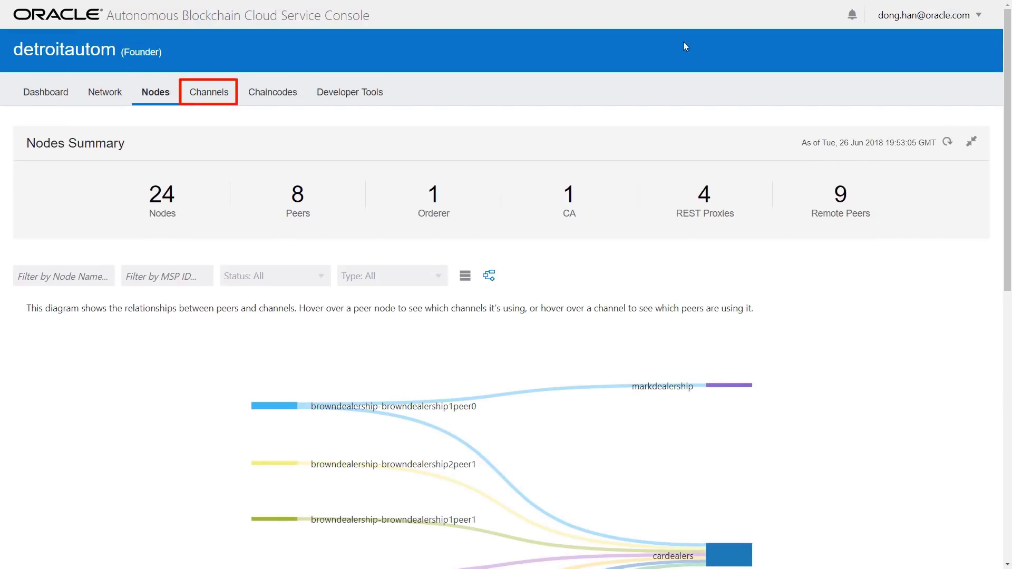
# - Open the ledger of the dealertrade channel and expand the transaction in block 7
pyautogui.click(208, 92)
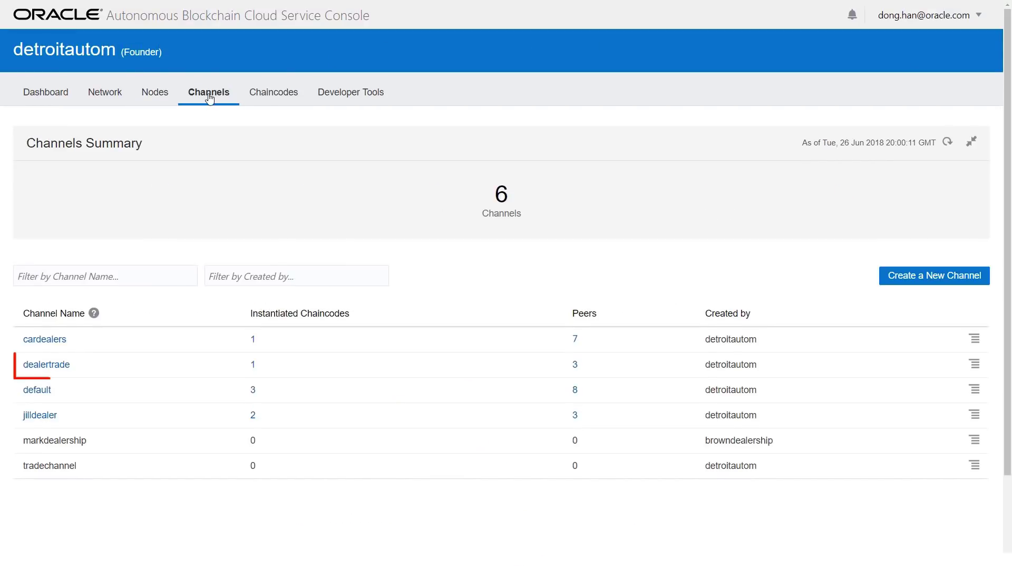
pyautogui.click(54, 367)
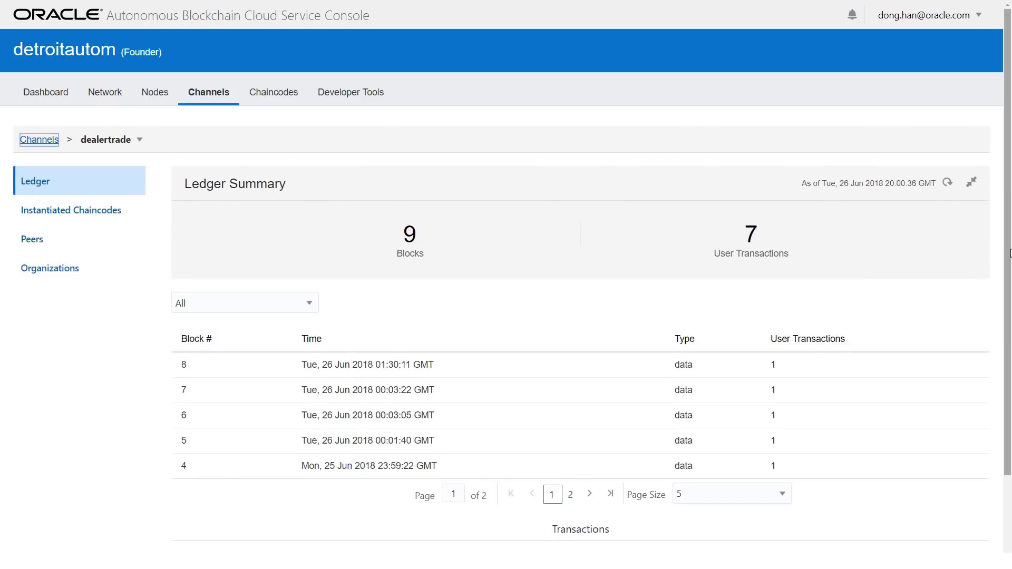
pyautogui.scroll(-2, 329, 298)
pyautogui.click(328, 295)
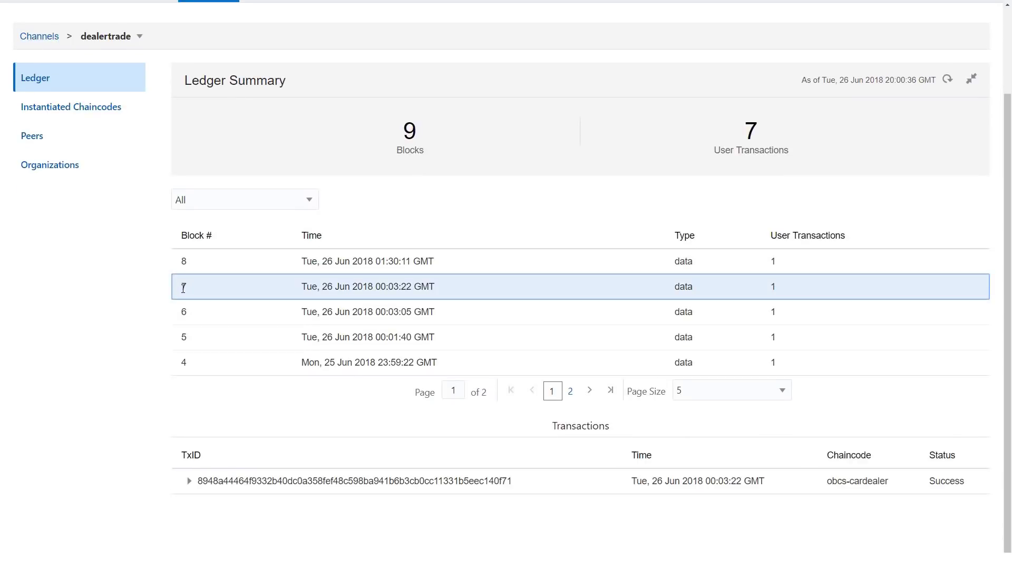
pyautogui.click(189, 480)
pyautogui.moveTo(1010, 320); pyautogui.dragTo(1006, 347)
# - Examine the transaction details recorded in blocks 5 and 4 of the dealertrade ledger
pyautogui.click(227, 337)
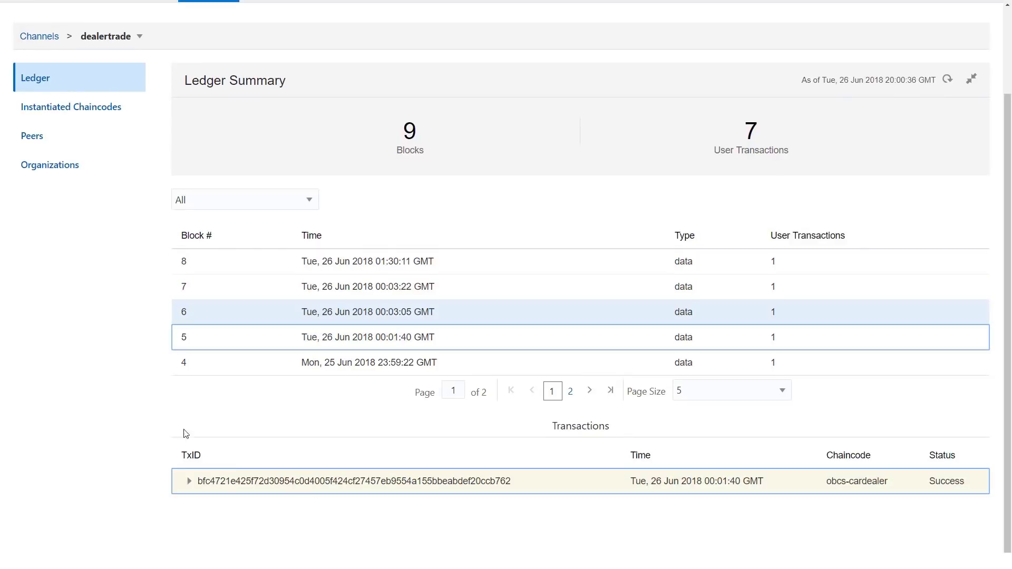
pyautogui.click(189, 480)
pyautogui.scroll(-2, 293, 330)
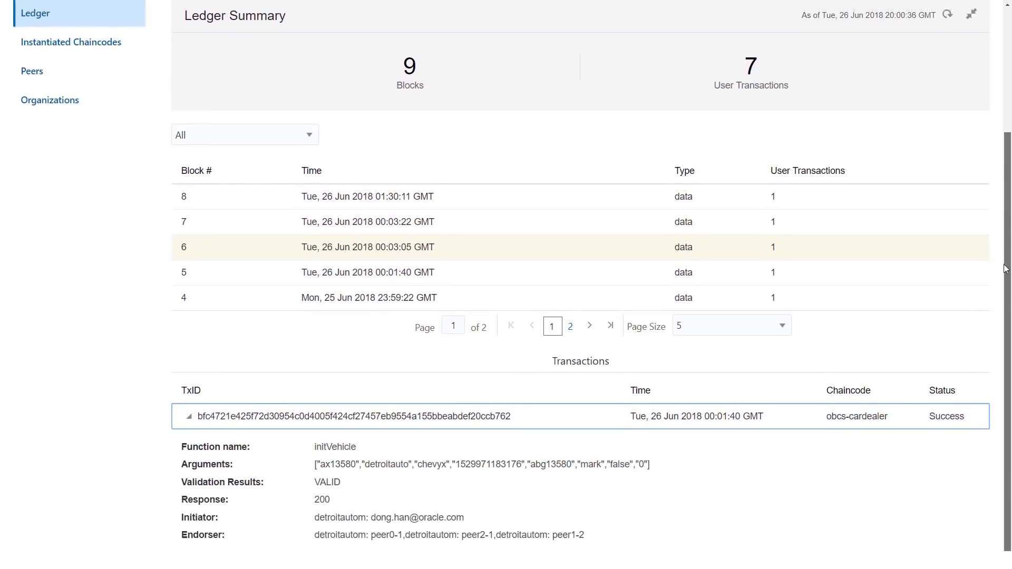
pyautogui.click(354, 327)
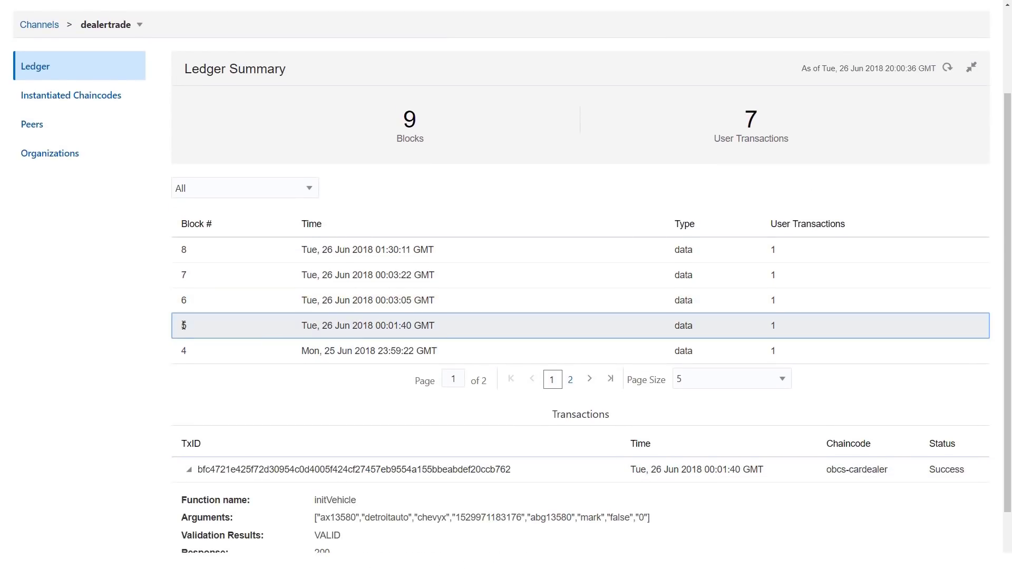
pyautogui.click(184, 351)
pyautogui.click(189, 479)
pyautogui.moveTo(1007, 248); pyautogui.dragTo(1005, 304)
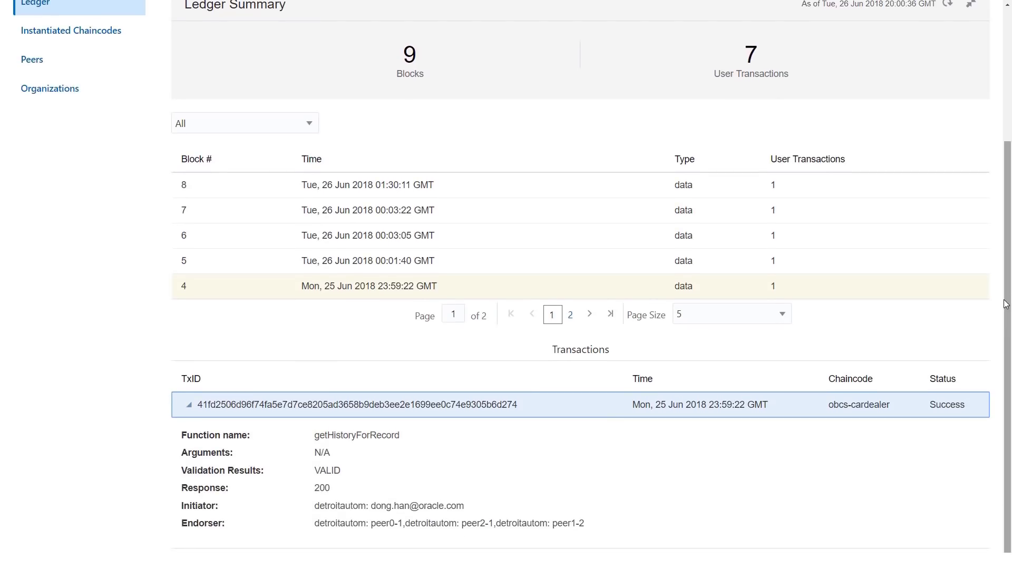
pyautogui.scroll(4, 632, 238)
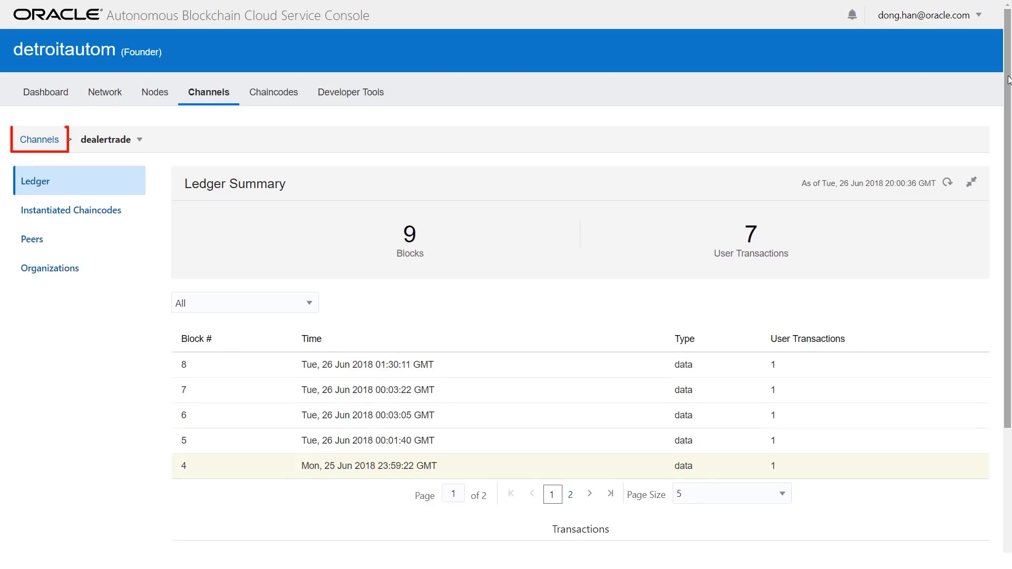
# - Begin a new channel named tradedealer that includes the markdealership and jilldealership organizations
pyautogui.click(28, 142)
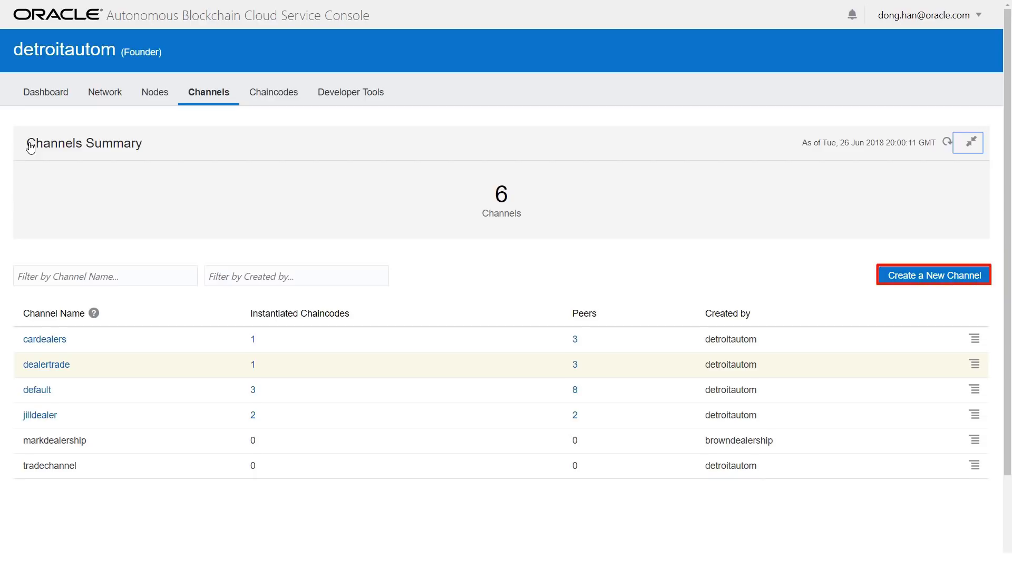
pyautogui.click(924, 279)
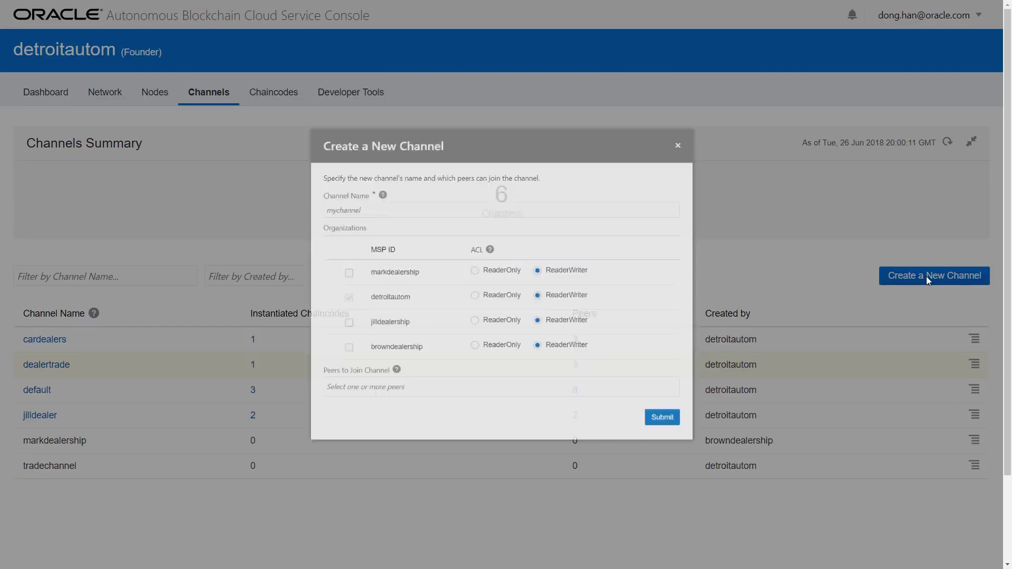
pyautogui.write('tradedealer')
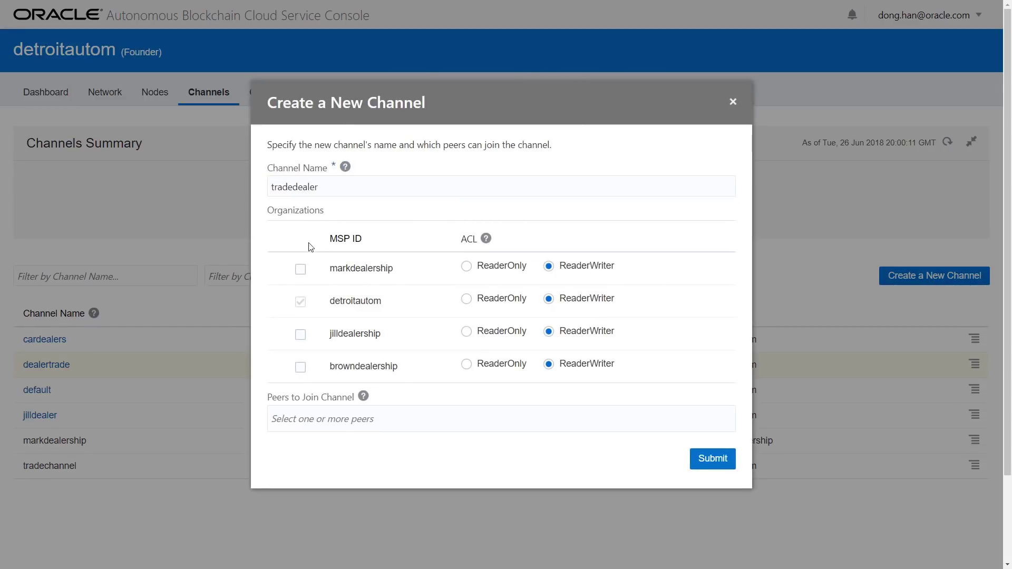
pyautogui.click(299, 270)
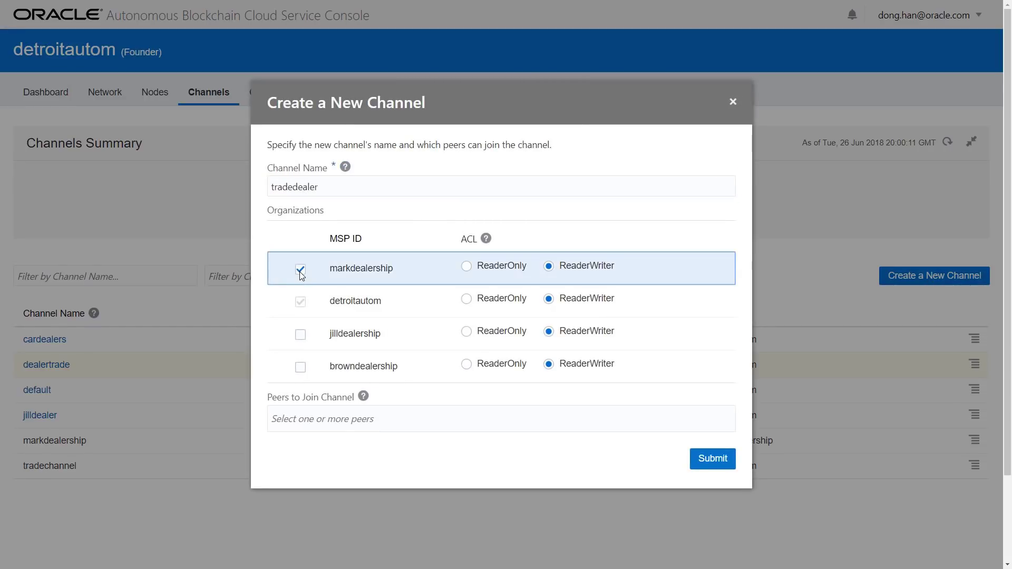
pyautogui.click(300, 334)
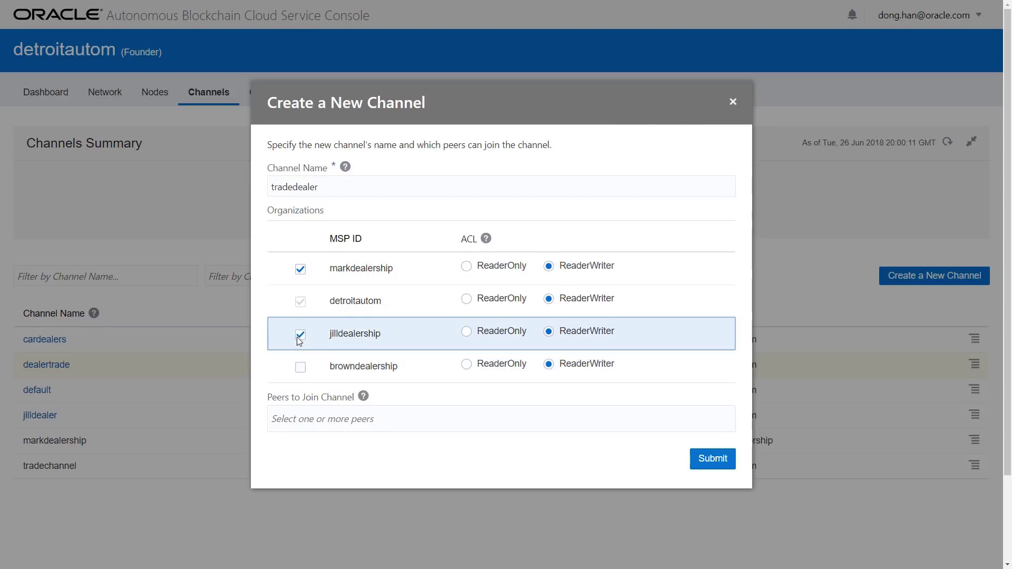
# - Choose peer0-1, peer3-1 and peer0-2 as the peers joining the tradedealer channel and submit the new channel
pyautogui.click(319, 420)
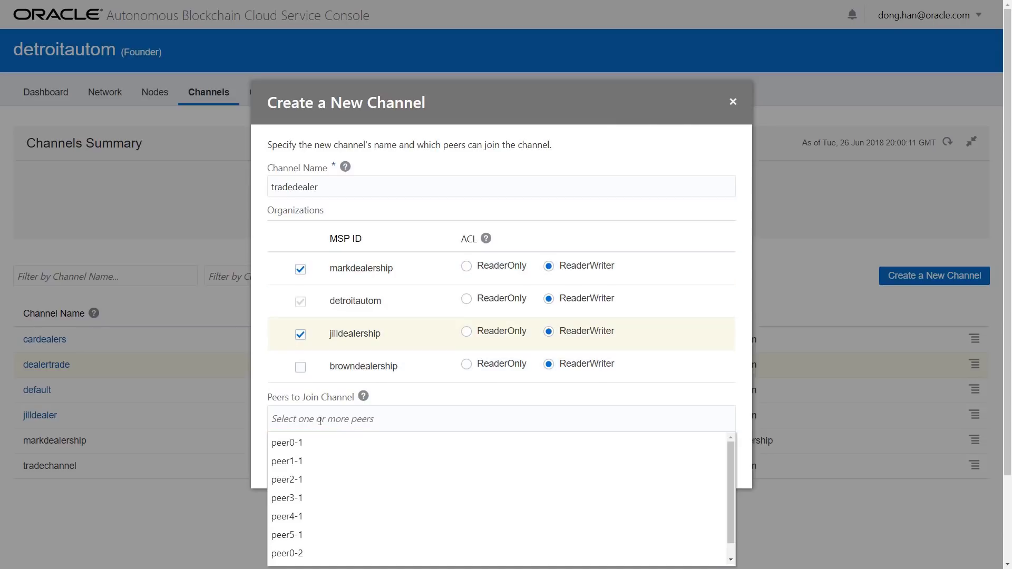
pyautogui.click(300, 443)
pyautogui.click(343, 420)
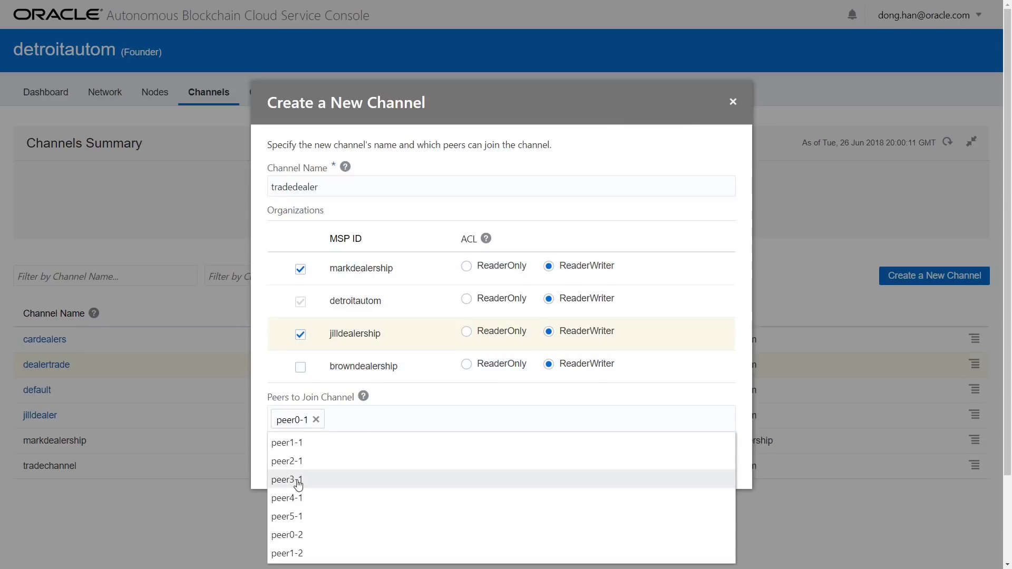
pyautogui.click(299, 484)
pyautogui.click(387, 424)
pyautogui.click(316, 515)
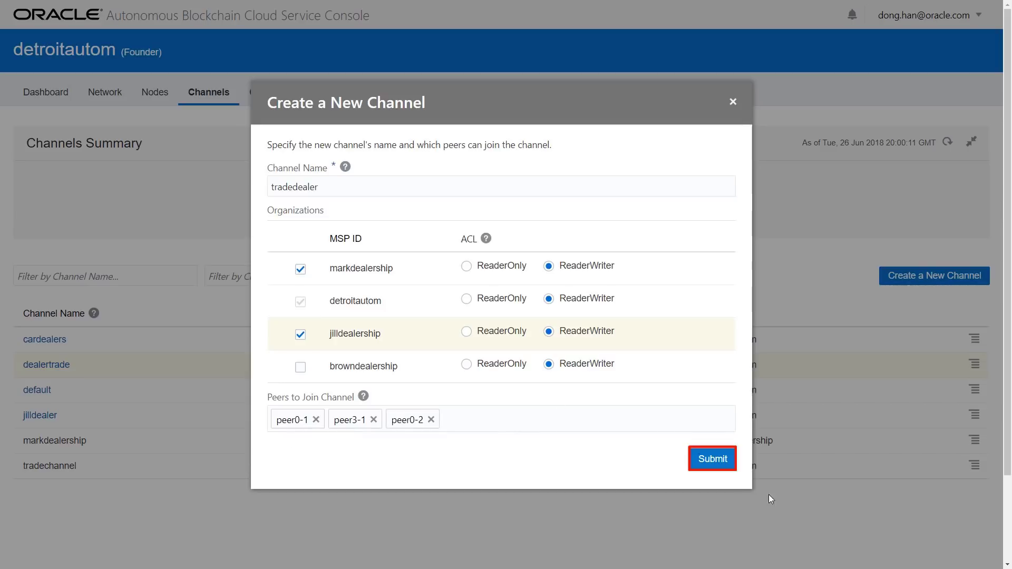
pyautogui.click(716, 459)
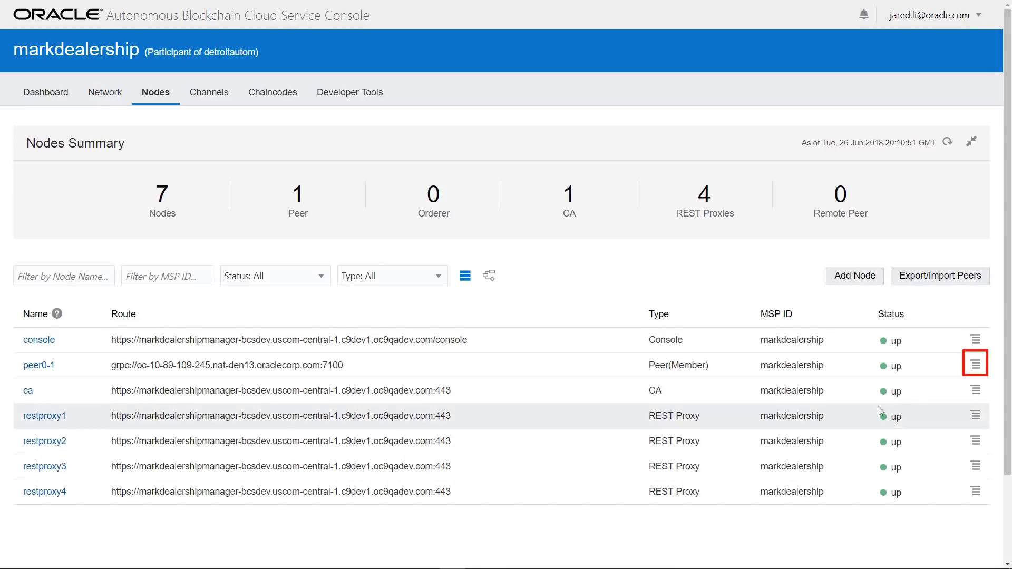
# - In the markdealership console, join peer0-1 to the tradedealer channel and open that channel's available actions in the channel list
pyautogui.click(976, 366)
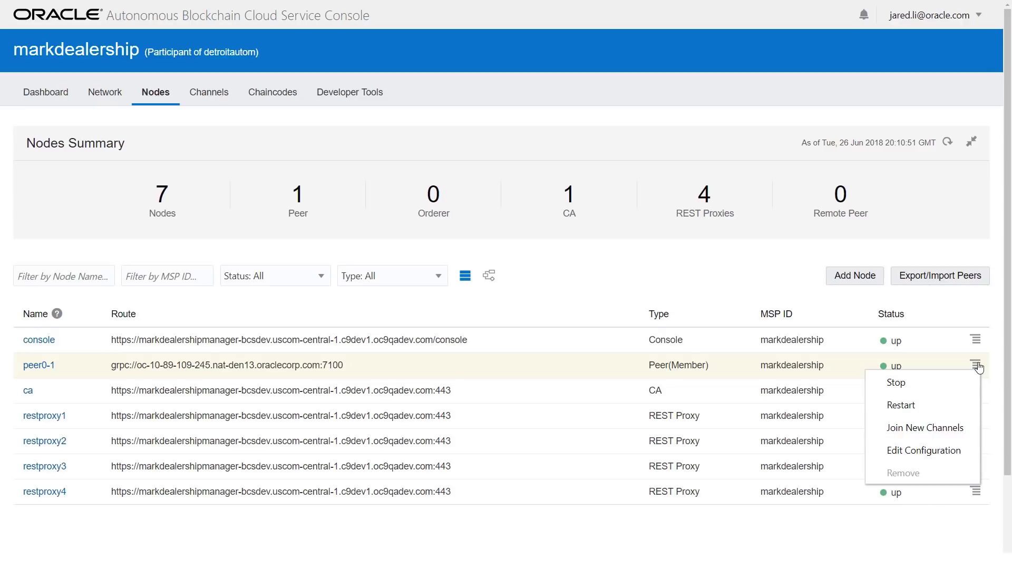
pyautogui.click(942, 429)
pyautogui.write('tradedealer')
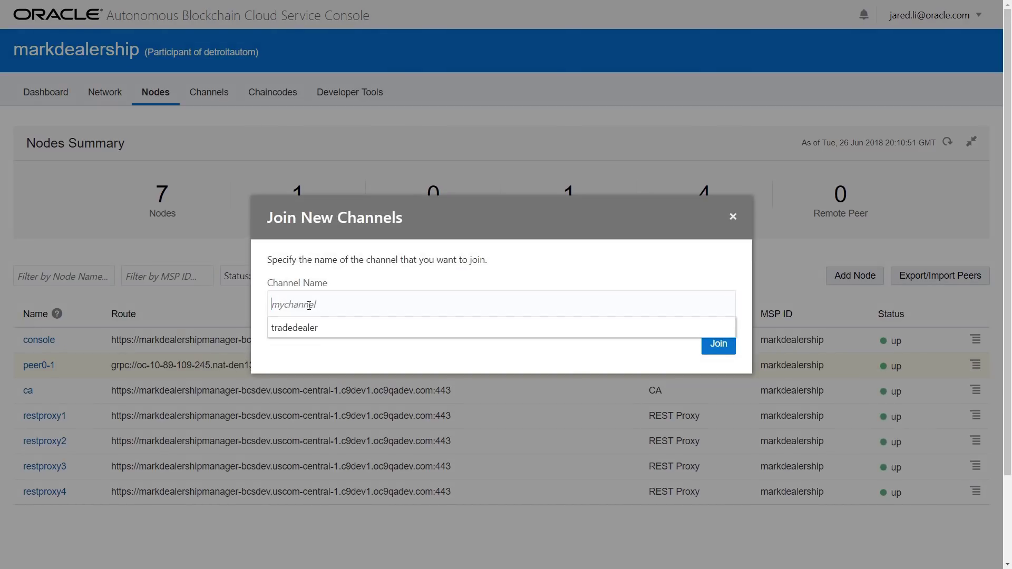
pyautogui.click(303, 326)
pyautogui.click(717, 345)
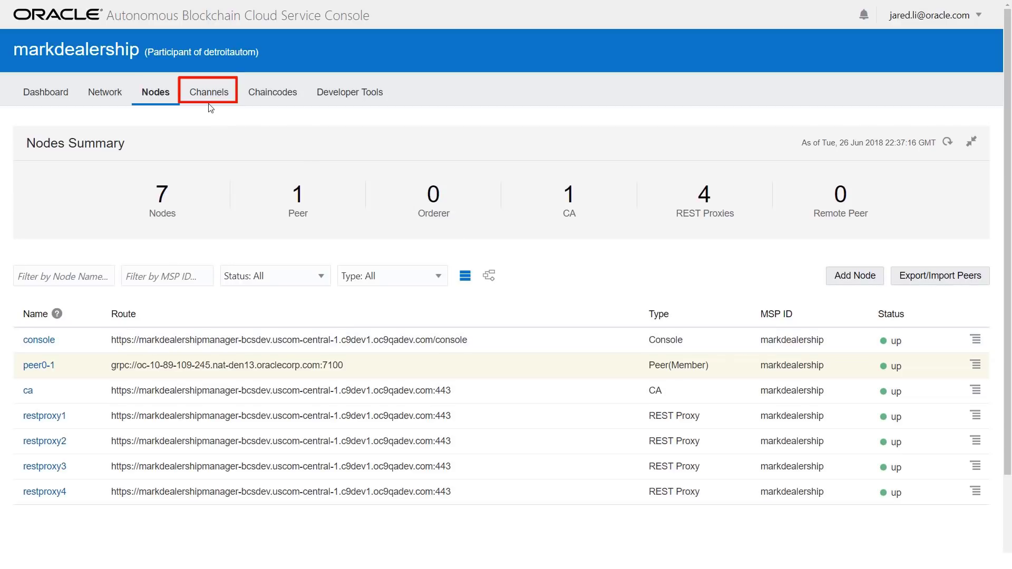
pyautogui.click(206, 96)
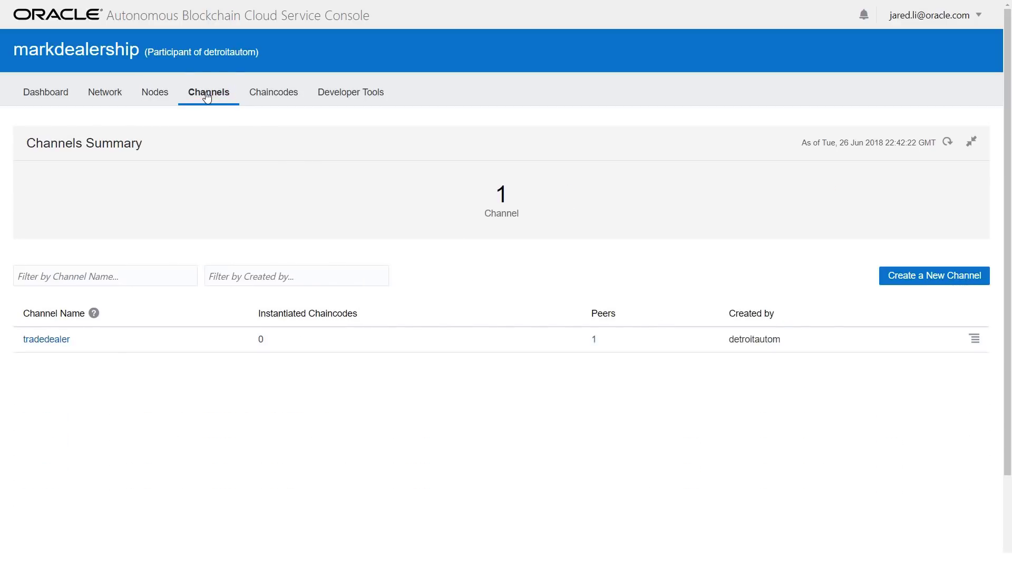
pyautogui.click(973, 339)
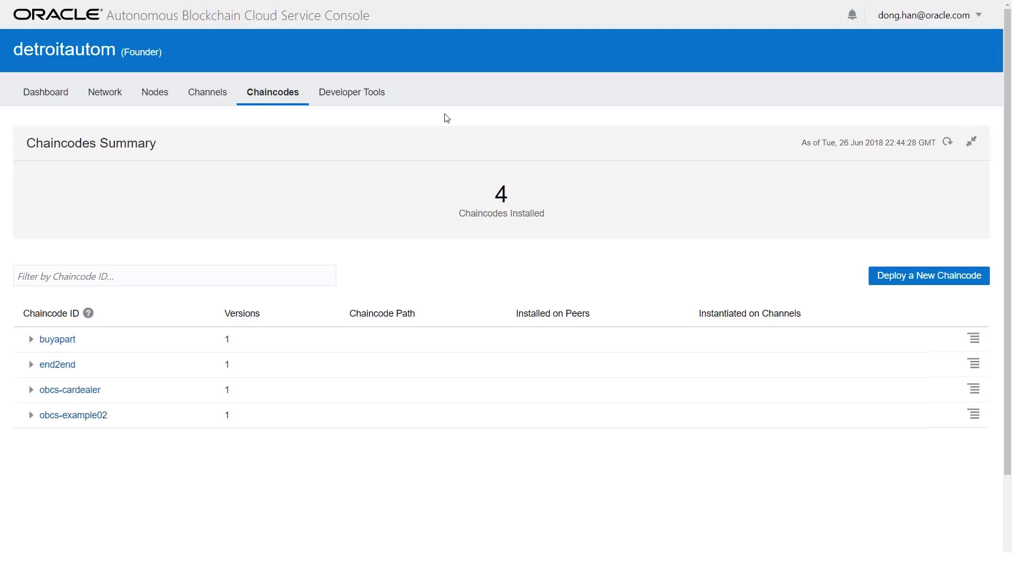
# - In the detroitautom console, review the channels and peers that use version v0 of the obcs-cardealer chaincode
pyautogui.click(31, 391)
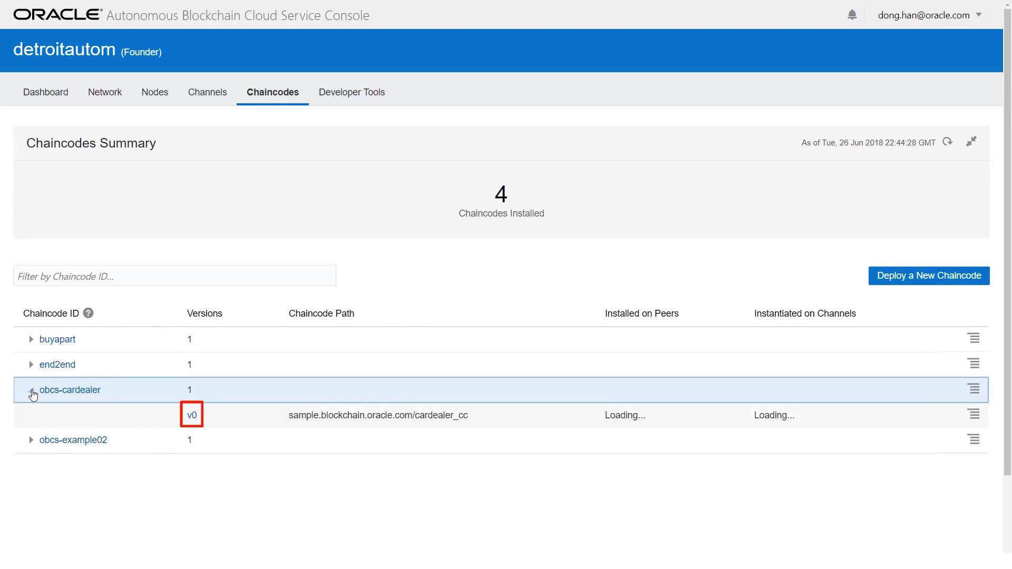
pyautogui.click(192, 416)
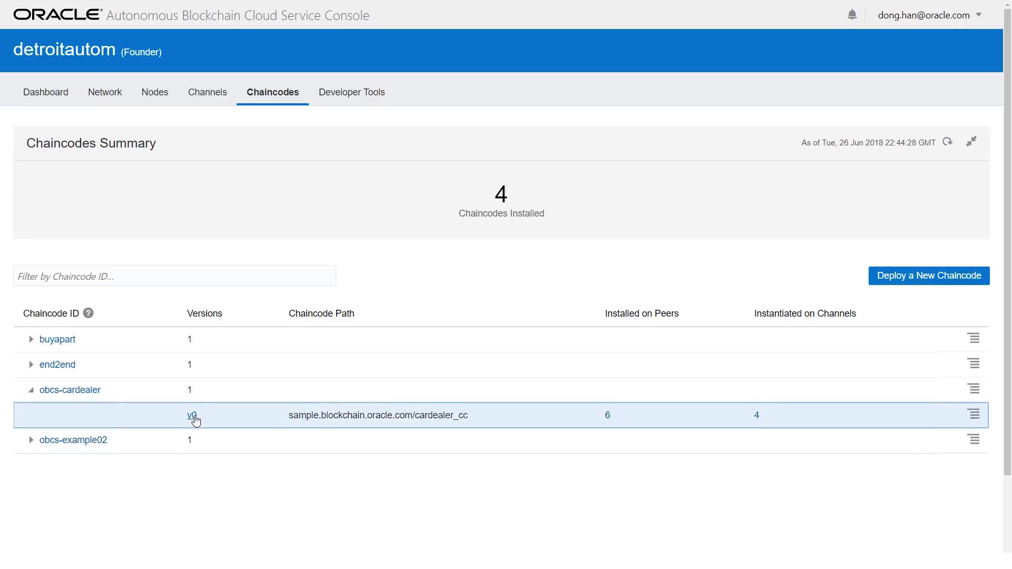
pyautogui.click(61, 212)
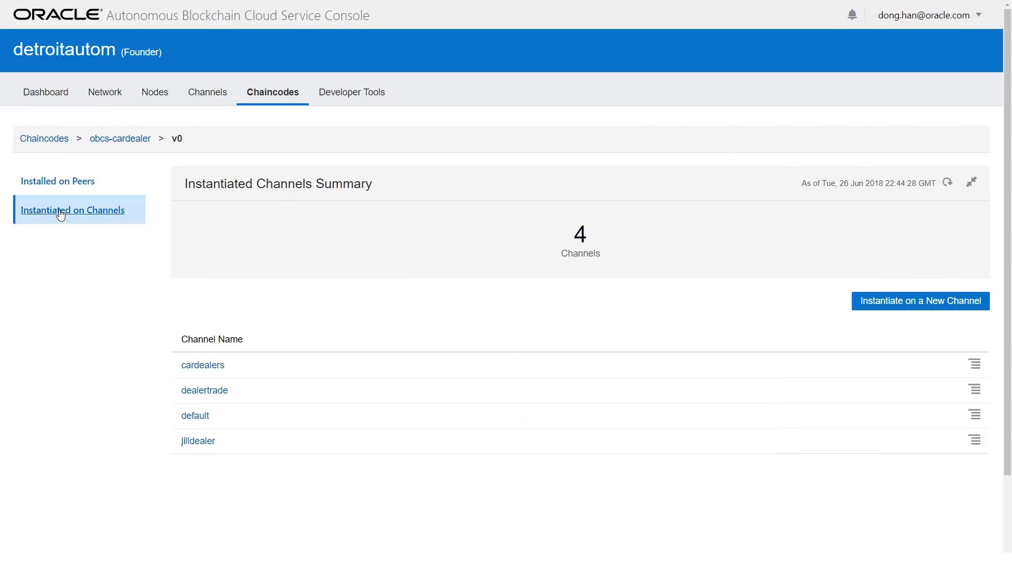
pyautogui.click(56, 184)
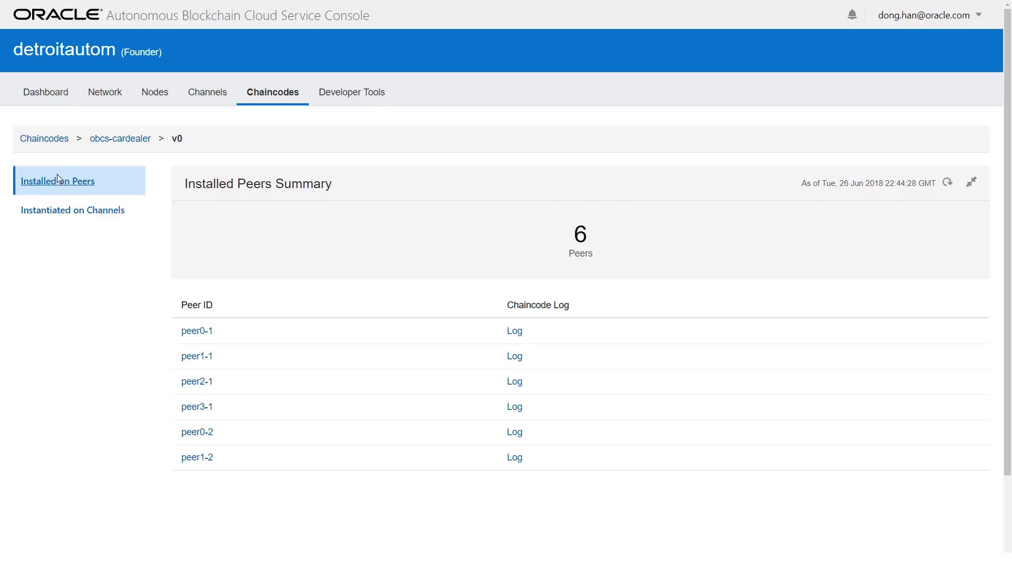
pyautogui.click(45, 139)
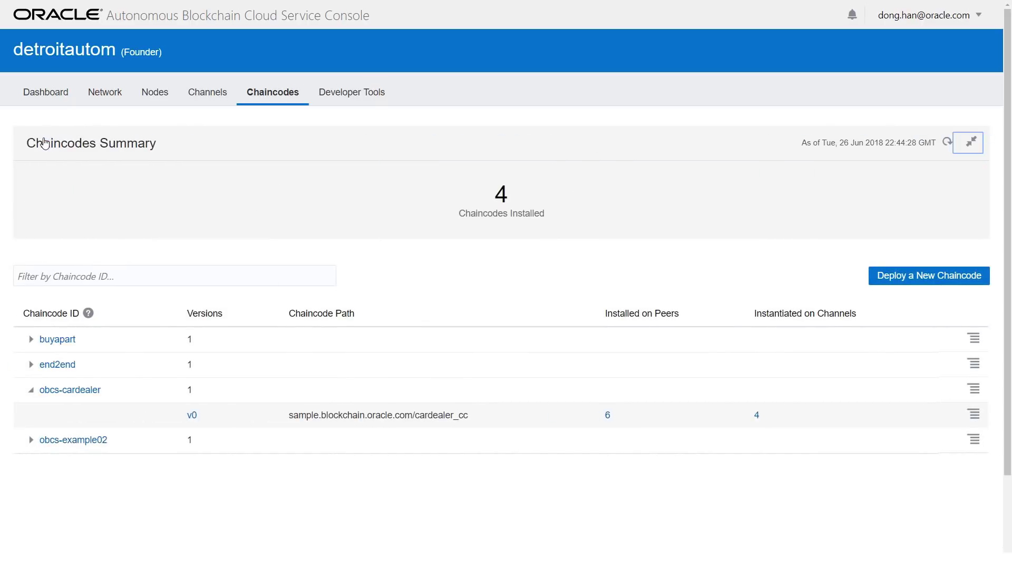
# - Start an advanced deployment of a new chaincode and name it dealerships
pyautogui.click(937, 279)
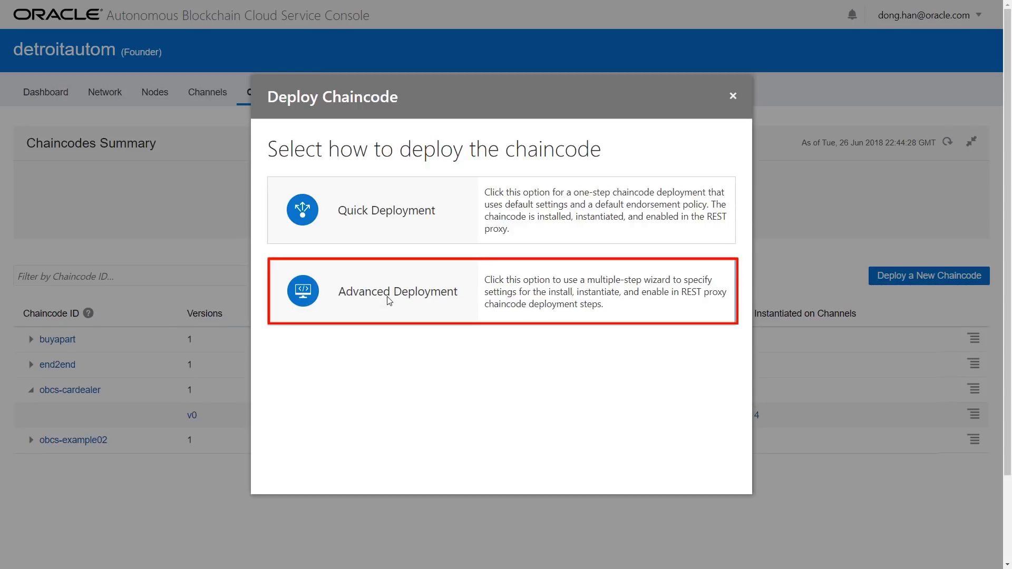
pyautogui.click(303, 296)
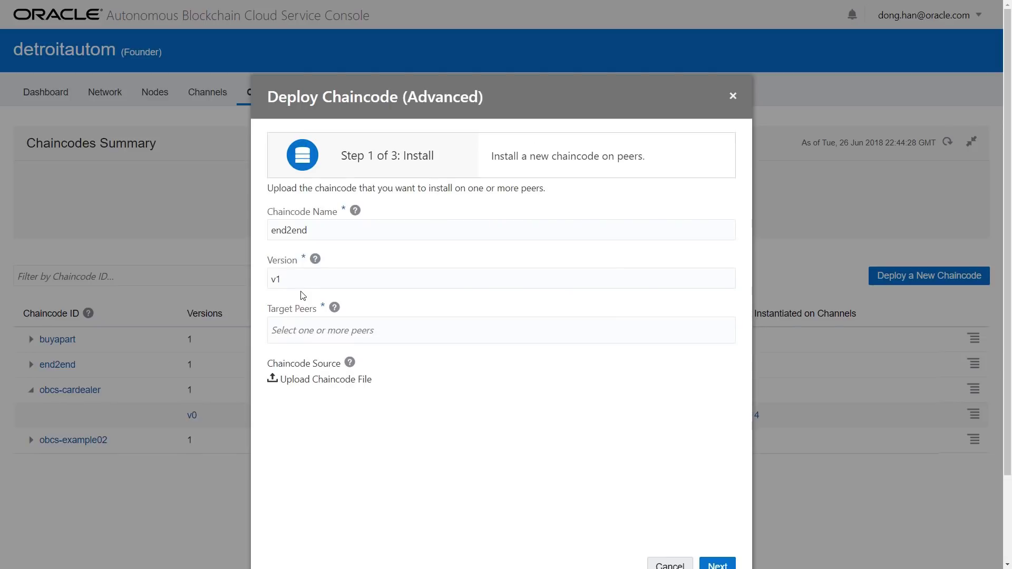
pyautogui.doubleClick(289, 230)
pyautogui.press('BackSpace')
pyautogui.write('dealerships')
# - Set peer0-1 and peer2-1 as the target peers for the dealerships chaincode
pyautogui.click(303, 330)
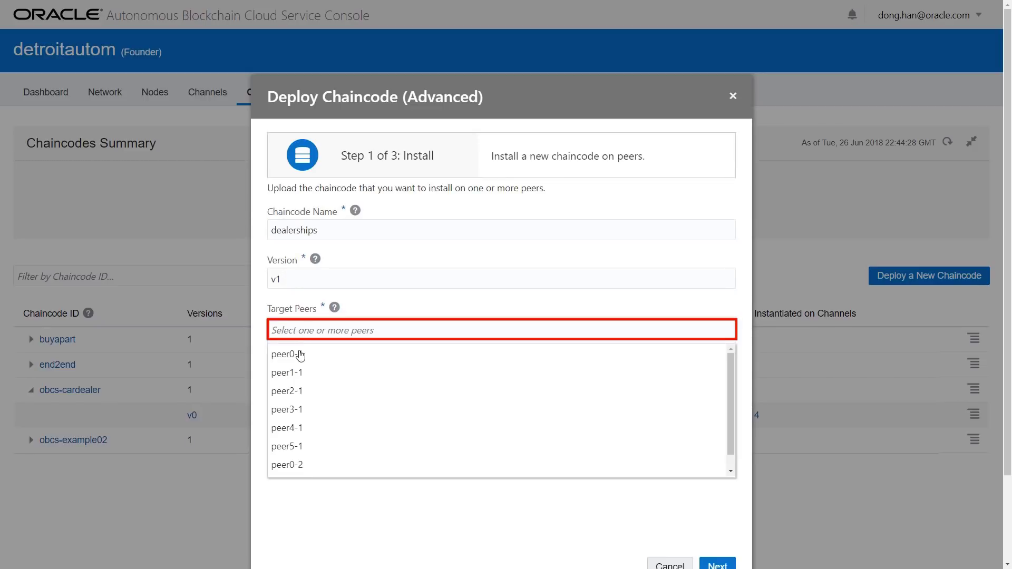
pyautogui.click(296, 351)
pyautogui.click(342, 330)
pyautogui.click(304, 372)
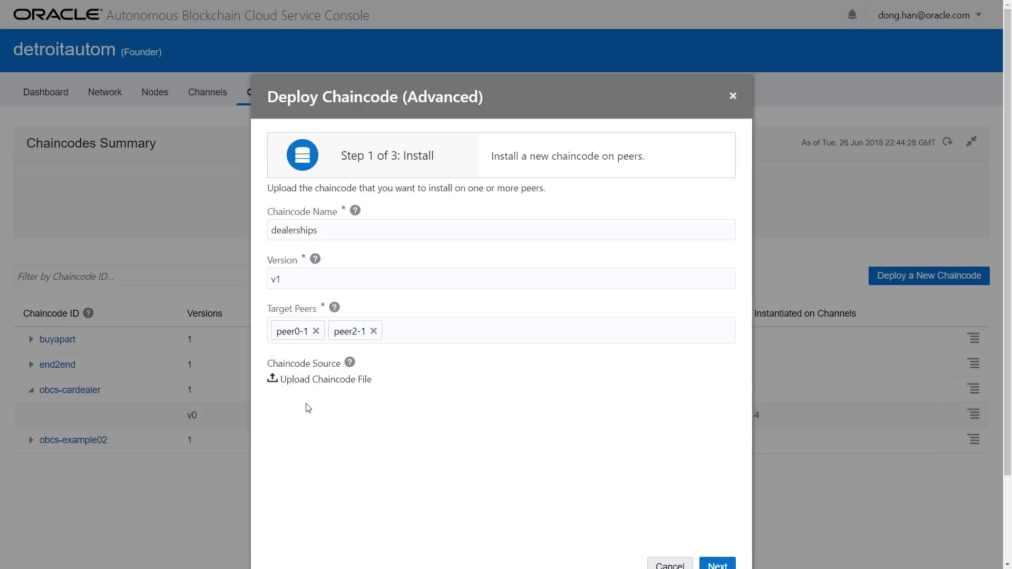
# - Upload vehiclenet.zip from Downloads as the chaincode source and install the dealerships chaincode
pyautogui.click(303, 380)
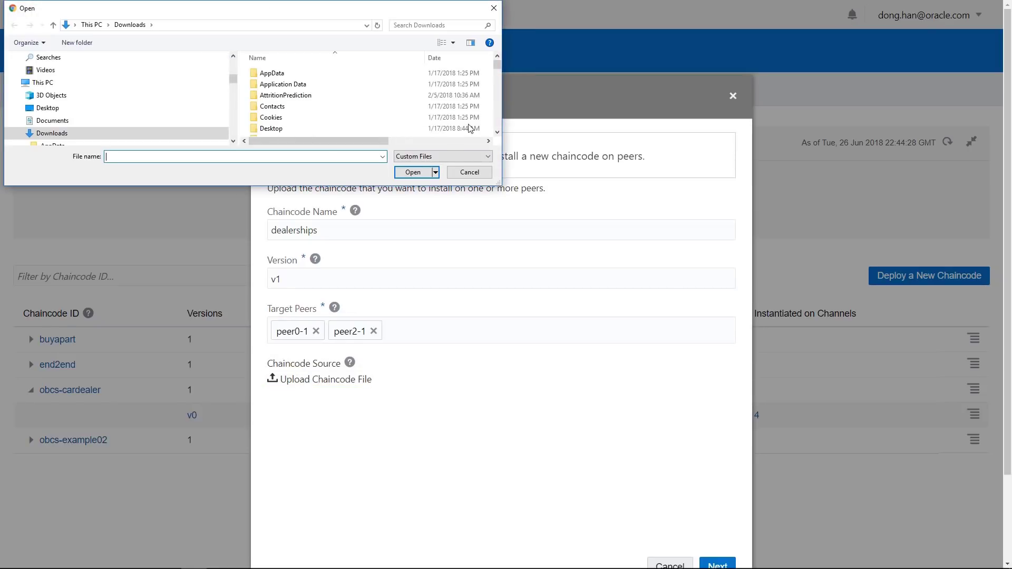
pyautogui.moveTo(497, 64); pyautogui.dragTo(496, 138)
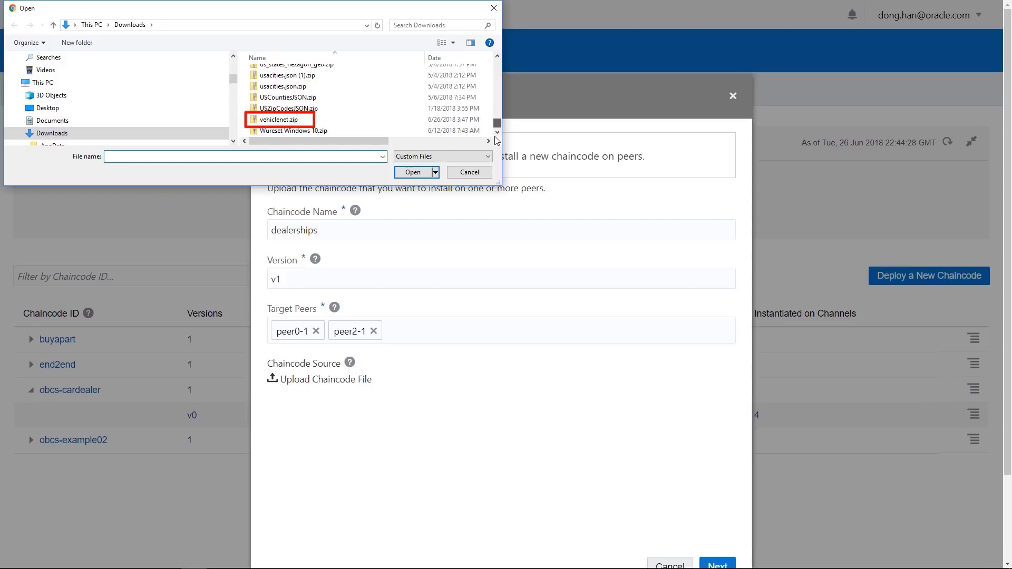
pyautogui.click(283, 120)
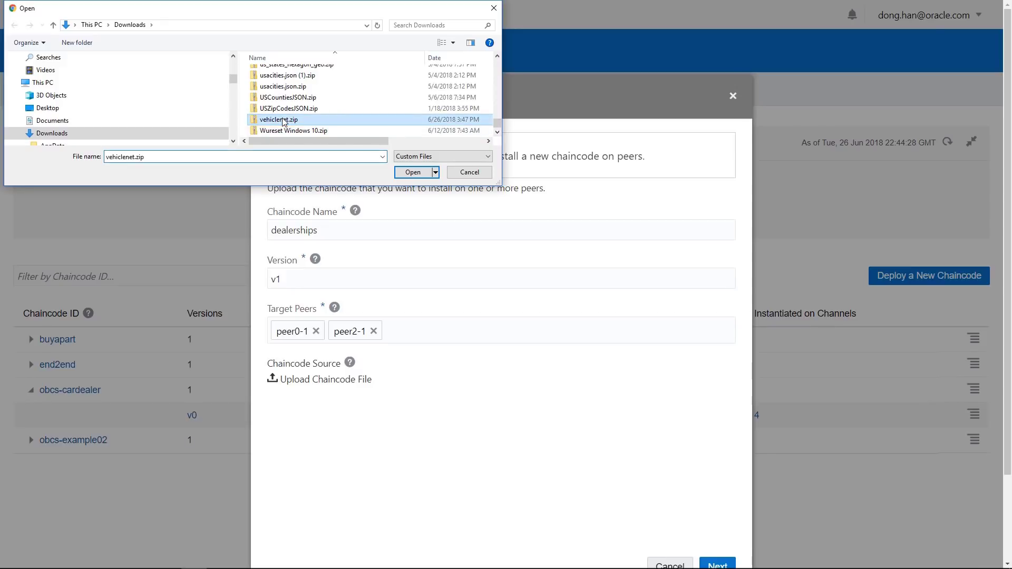
pyautogui.click(413, 173)
pyautogui.click(717, 562)
pyautogui.scroll(-2, 559, 382)
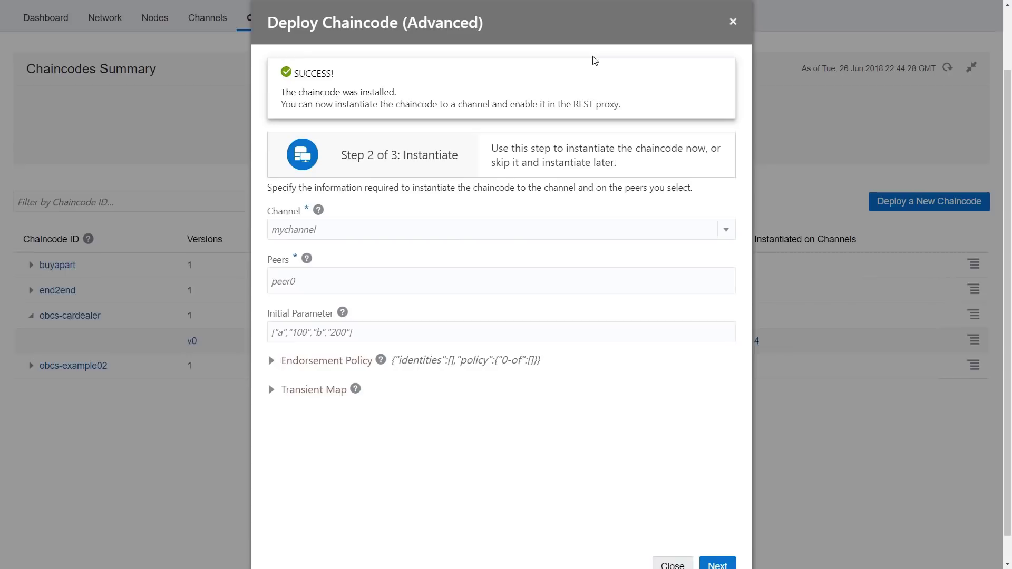
# - Instantiate the dealerships chaincode on the dealertrade channel with peer0-1, keeping the default endorsement policy
pyautogui.click(725, 232)
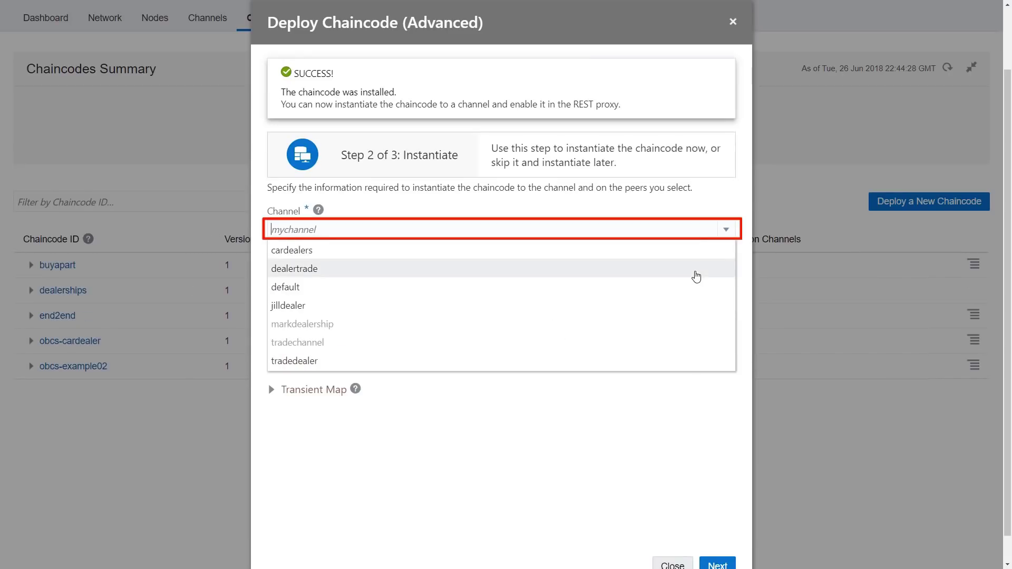
pyautogui.click(695, 269)
pyautogui.click(323, 274)
pyautogui.click(287, 295)
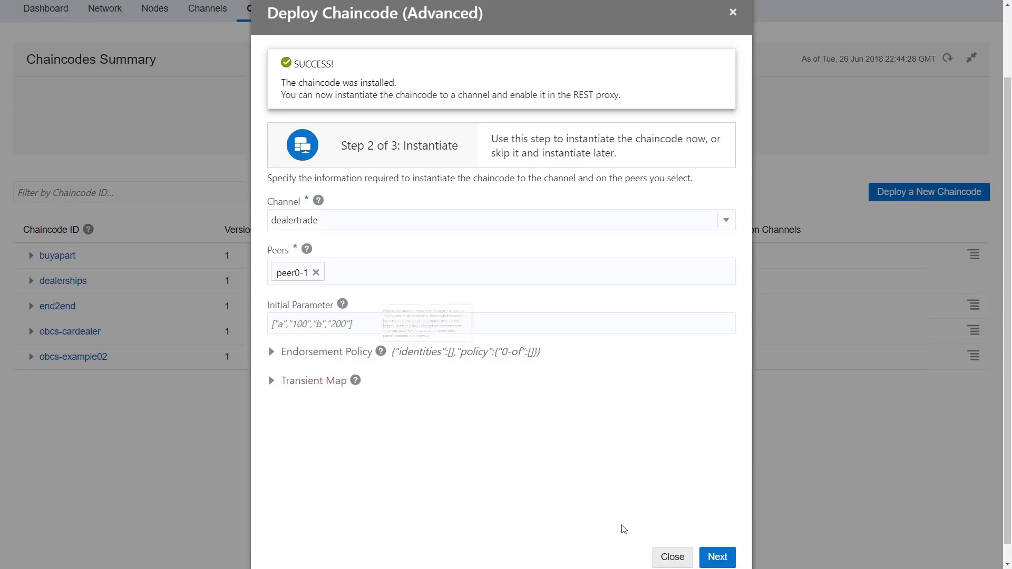
pyautogui.click(719, 558)
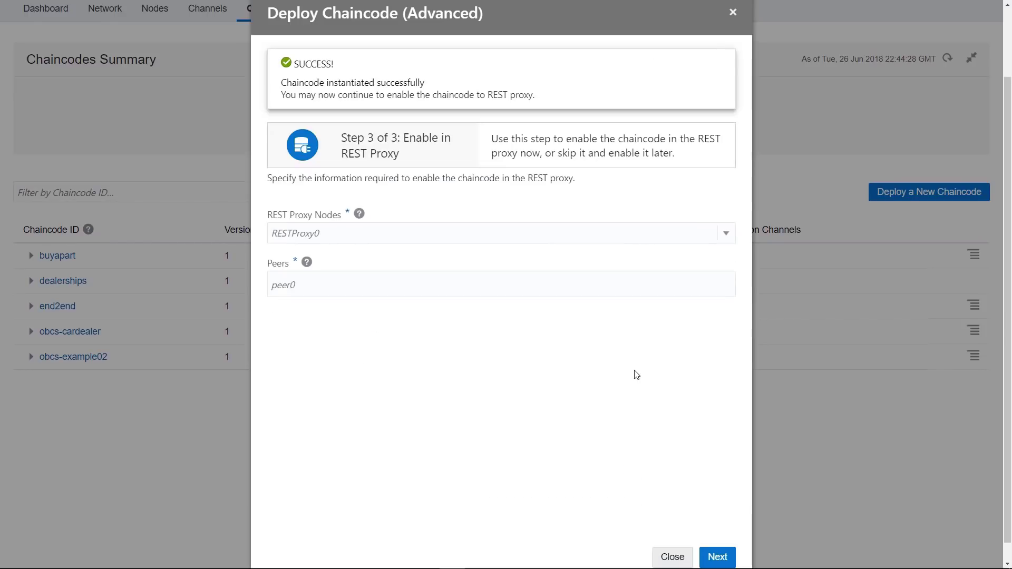
# - Enable the dealerships chaincode in the REST proxy on restproxy2 with peer0-1 and finish the deployment
pyautogui.click(724, 237)
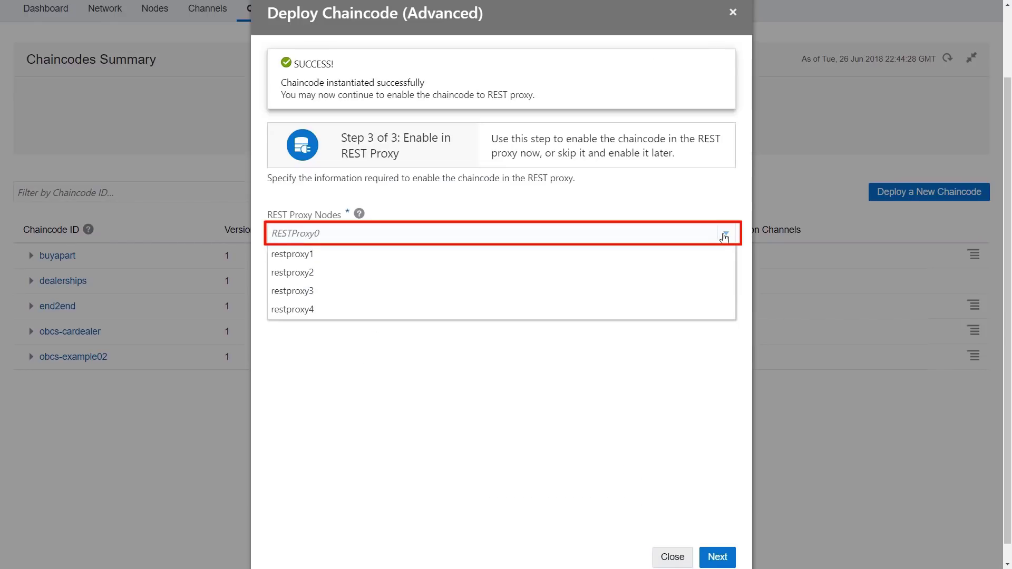
pyautogui.click(279, 276)
pyautogui.click(333, 290)
pyautogui.click(287, 326)
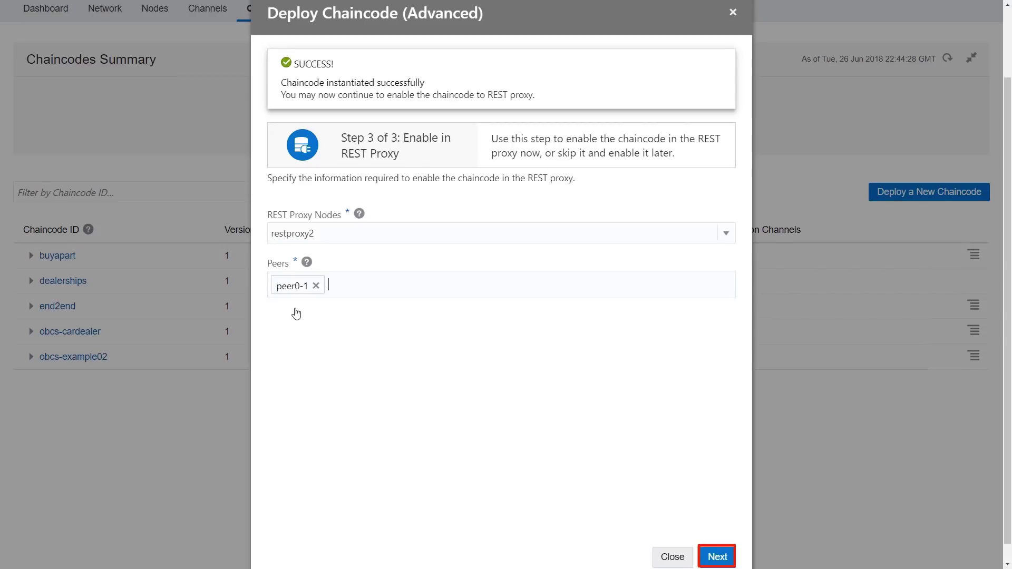
pyautogui.click(717, 557)
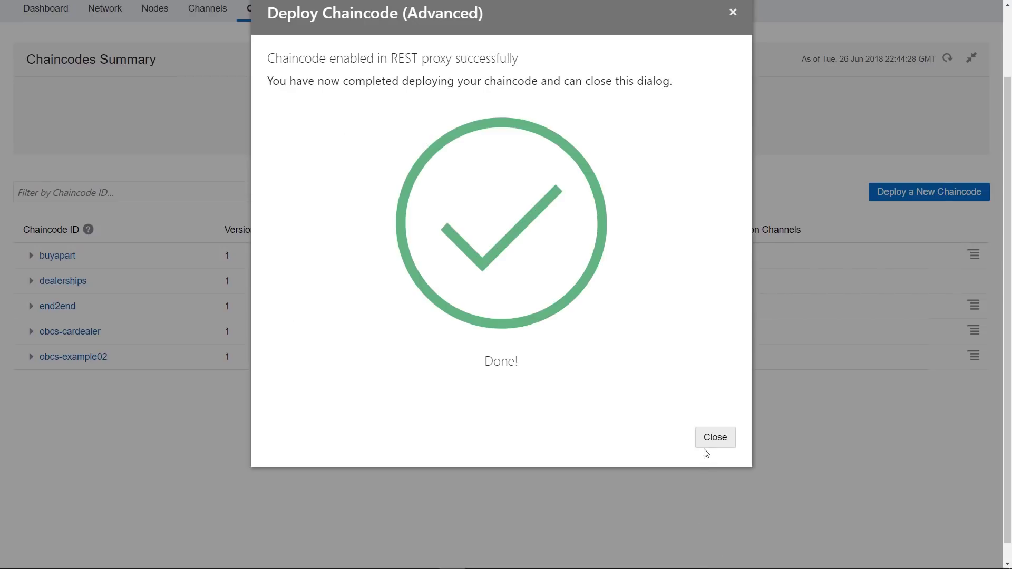
pyautogui.click(710, 442)
# - Open the quick deployment form for a new chaincode
pyautogui.click(916, 191)
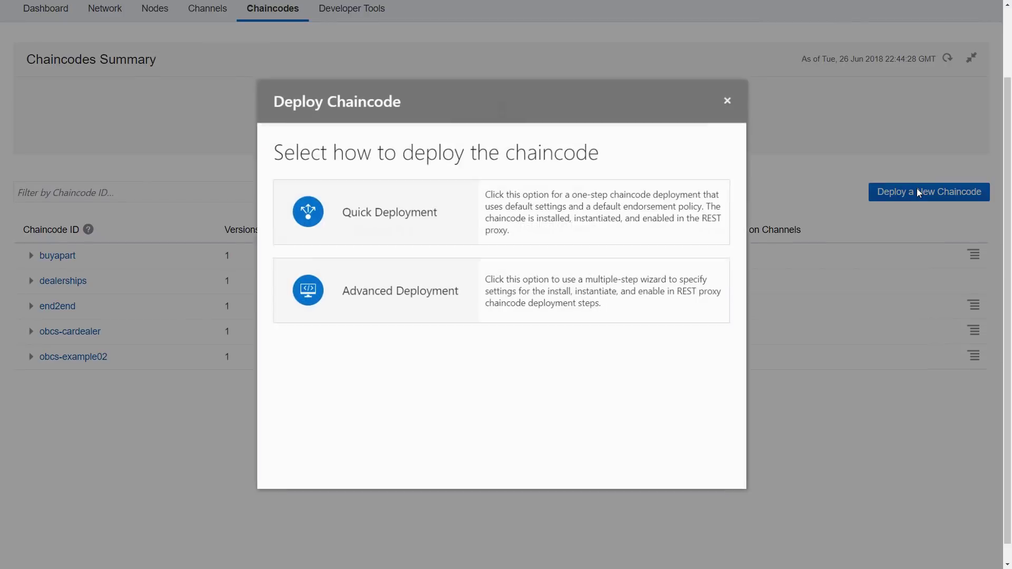
pyautogui.click(406, 218)
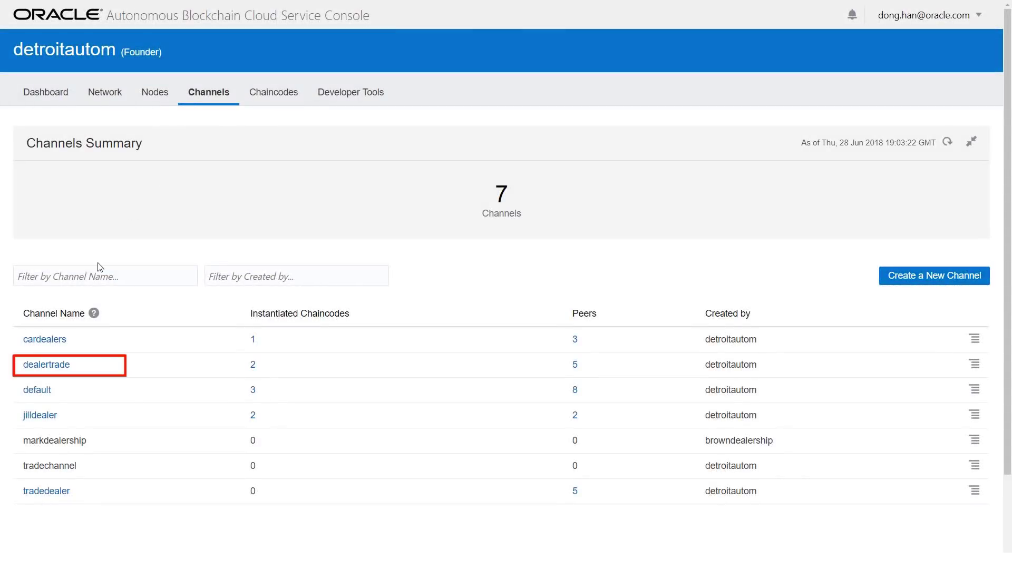
# - Inspect the dealertrade channel's ledger and expand the transaction details of block 9
pyautogui.click(55, 369)
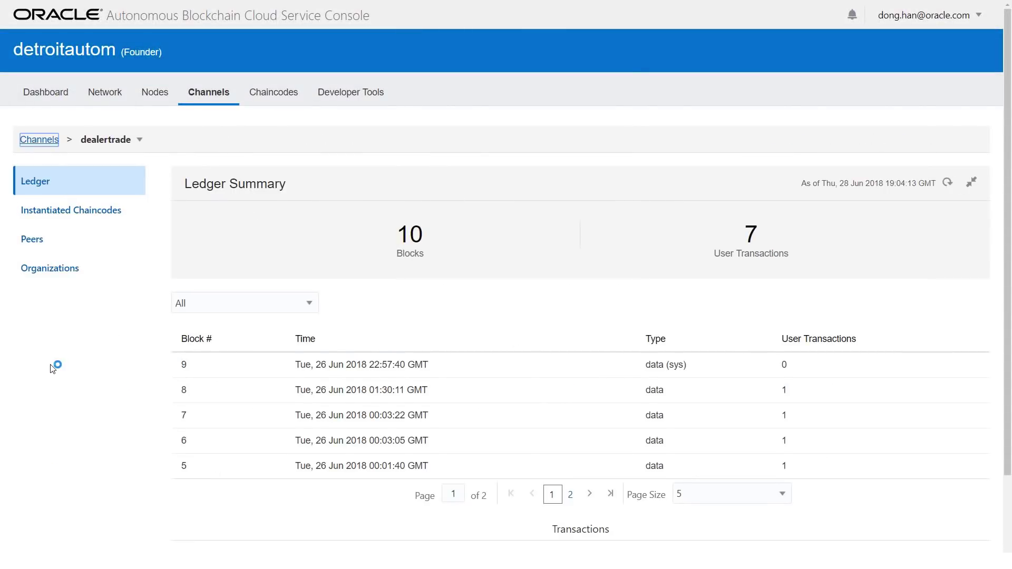
pyautogui.scroll(-2, 627, 343)
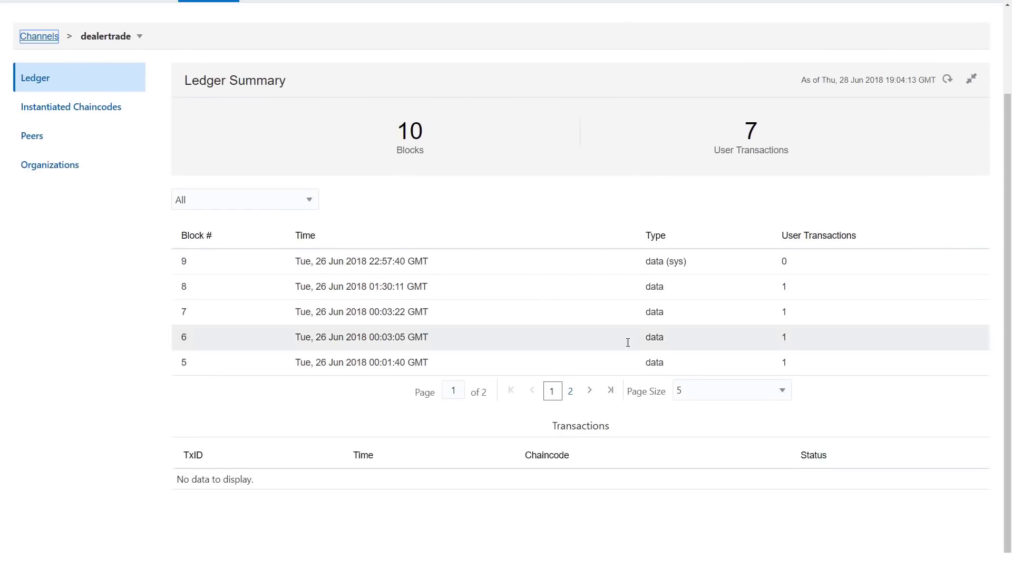
pyautogui.click(199, 268)
pyautogui.click(188, 479)
pyautogui.scroll(-2, 1005, 394)
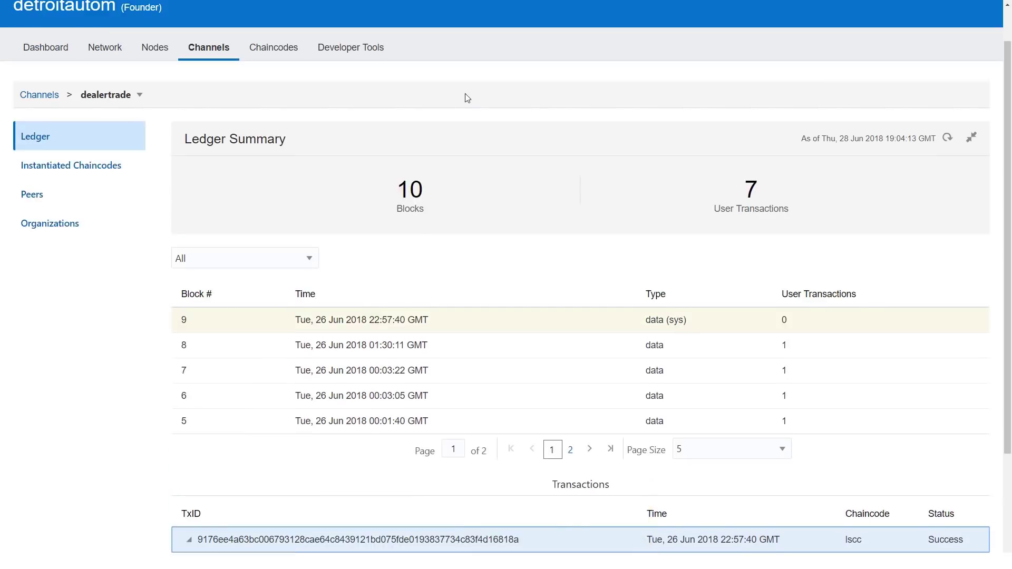
pyautogui.scroll(1, 467, 96)
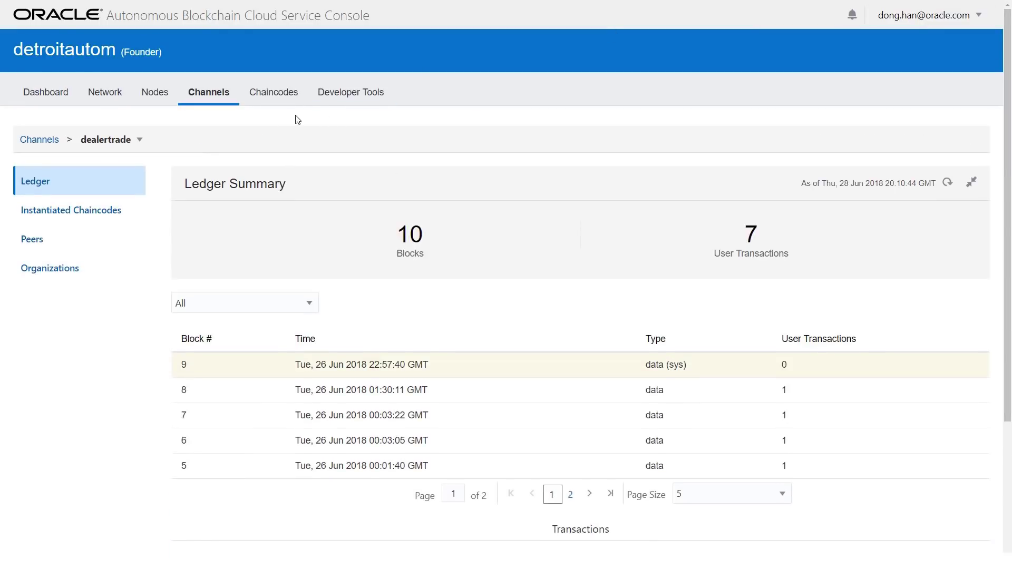
# - In the list of installed chaincodes, show the actions available for dealerships
pyautogui.click(273, 97)
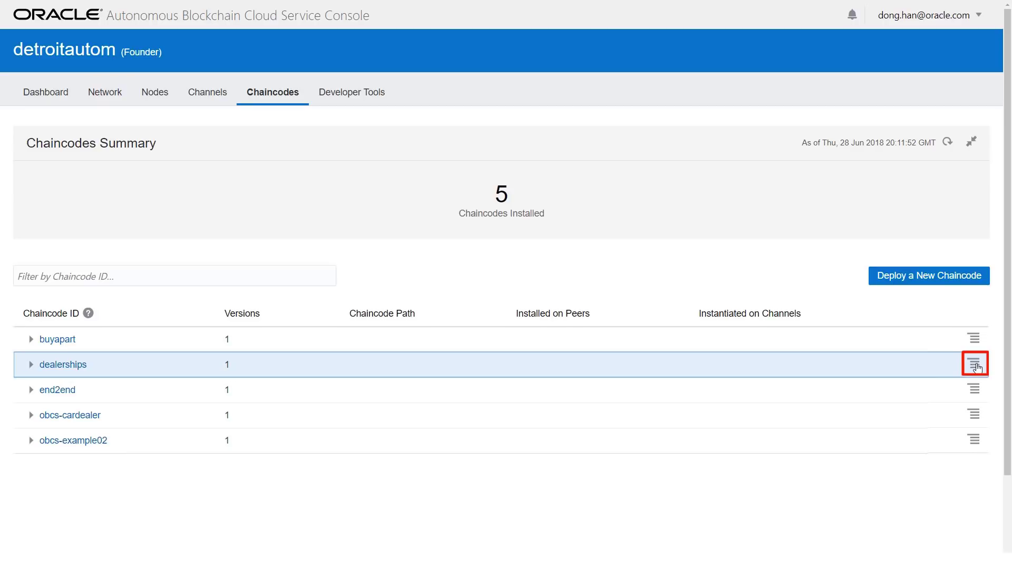
pyautogui.click(974, 363)
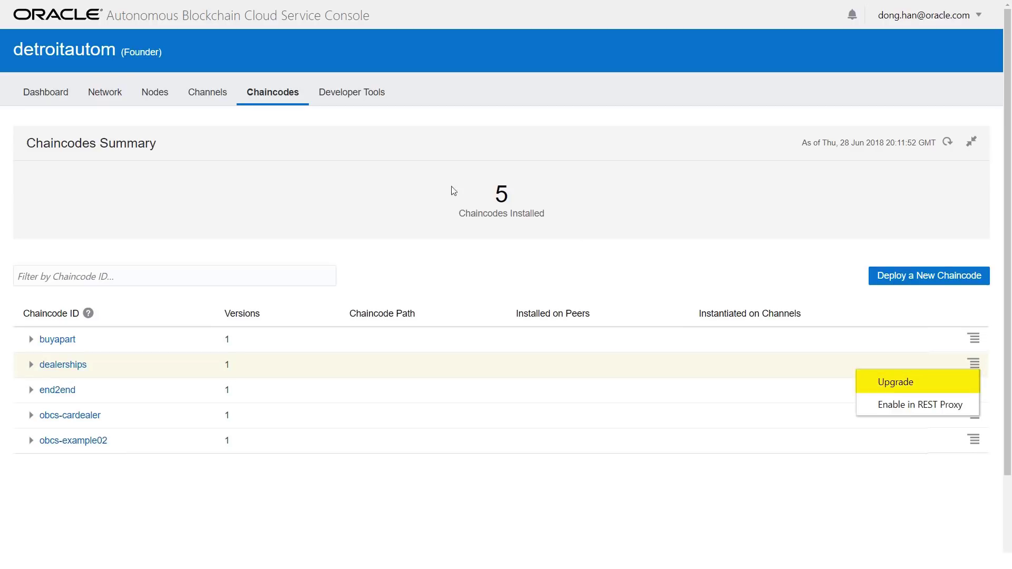
# - Review the developer resources for chaincode development, application development and the chaincode samples
pyautogui.click(347, 99)
pyautogui.click(347, 99)
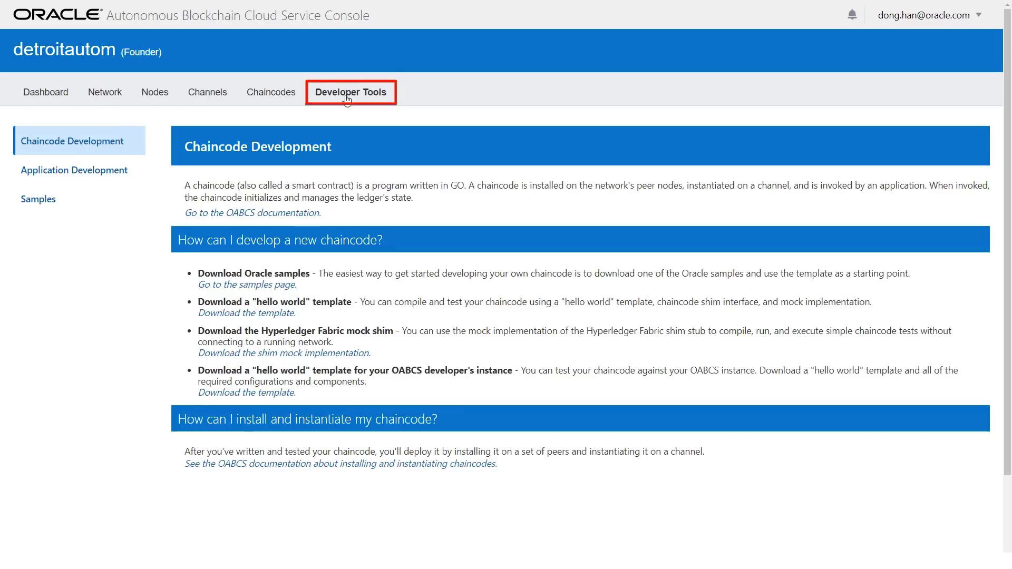
pyautogui.click(116, 171)
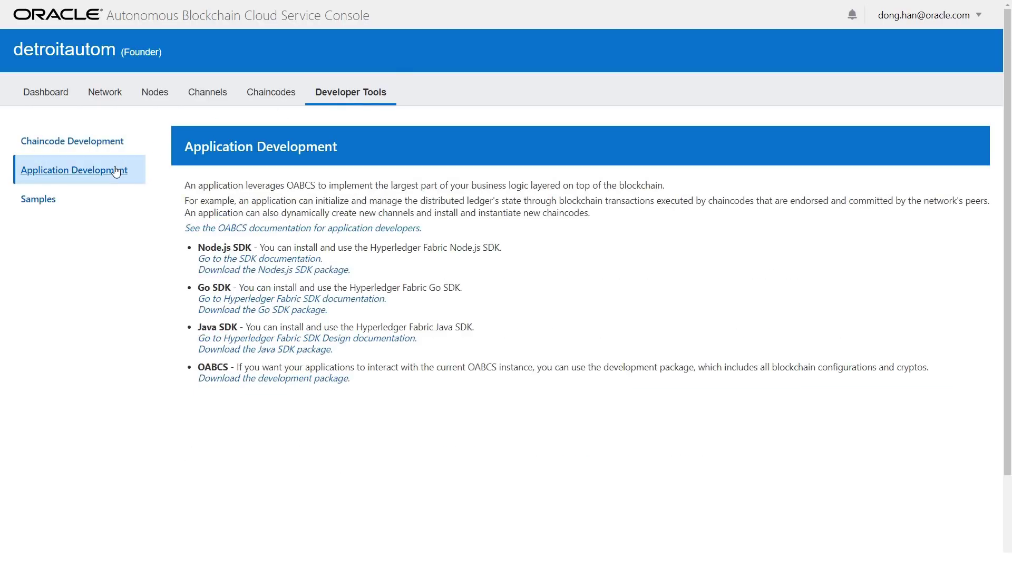
pyautogui.click(34, 207)
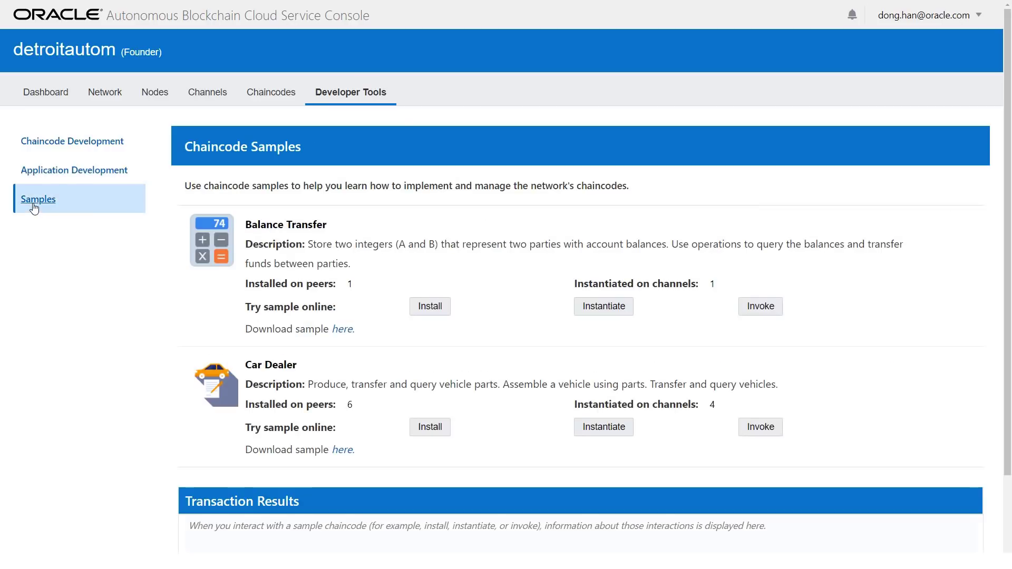